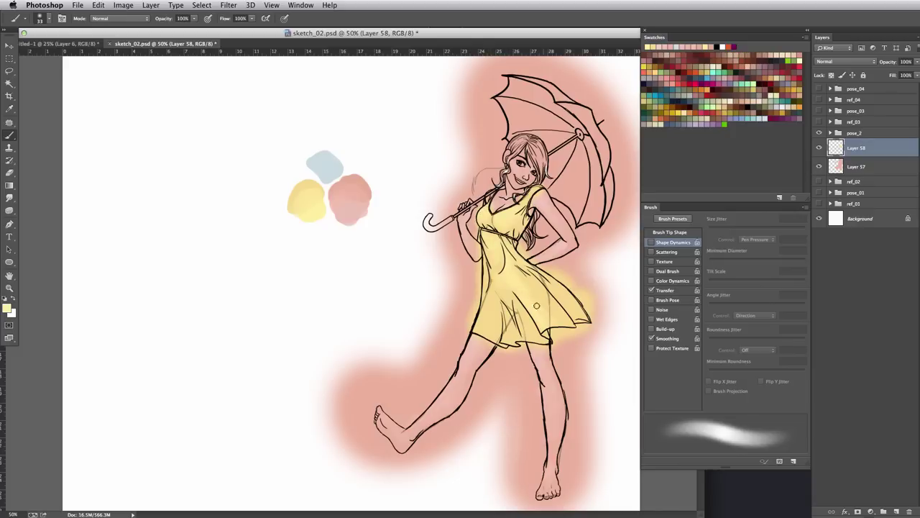
- Adjust the brush, mix a dark orange-brown from the palette's yellow, and dab it beside the yellow blob on a new layer
key(shift+bracketright)
key(shift+bracketright)
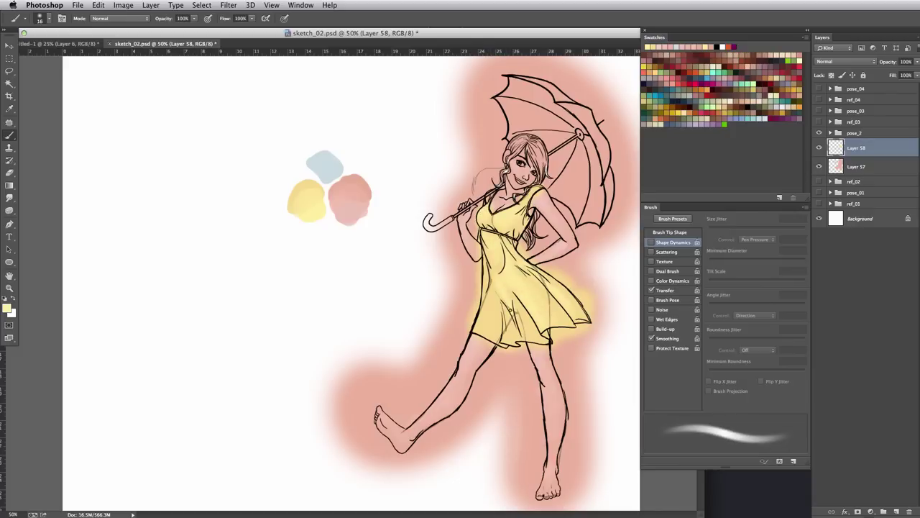
alt+click(308, 175)
click(7, 307)
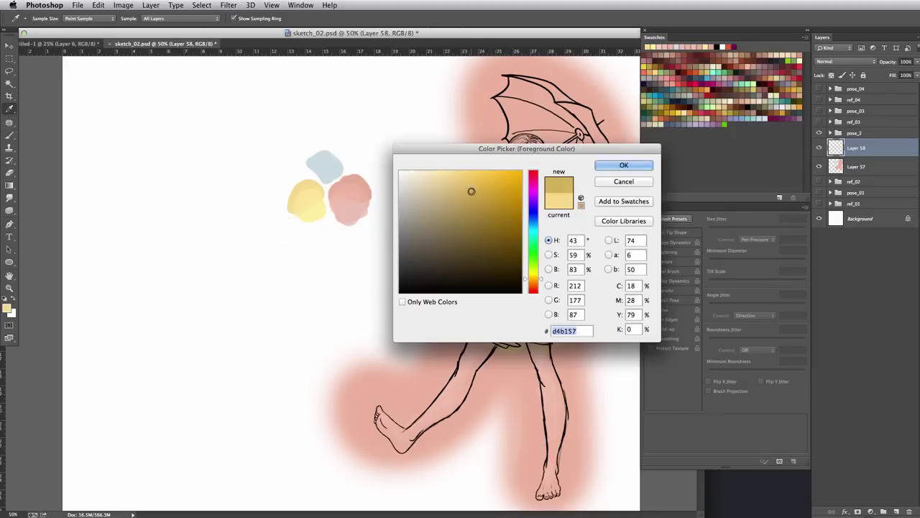
click(496, 230)
click(610, 164)
key(super+shift+alt+n)
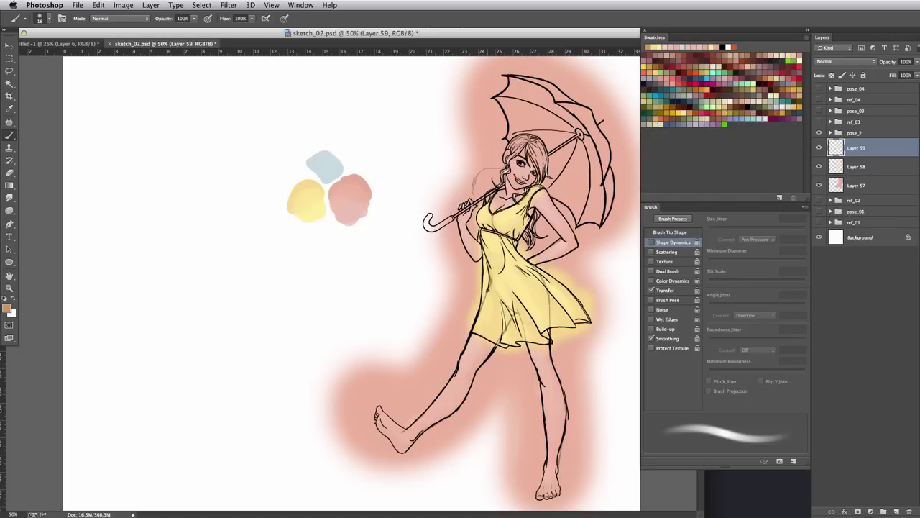
drag(290, 215, 296, 220)
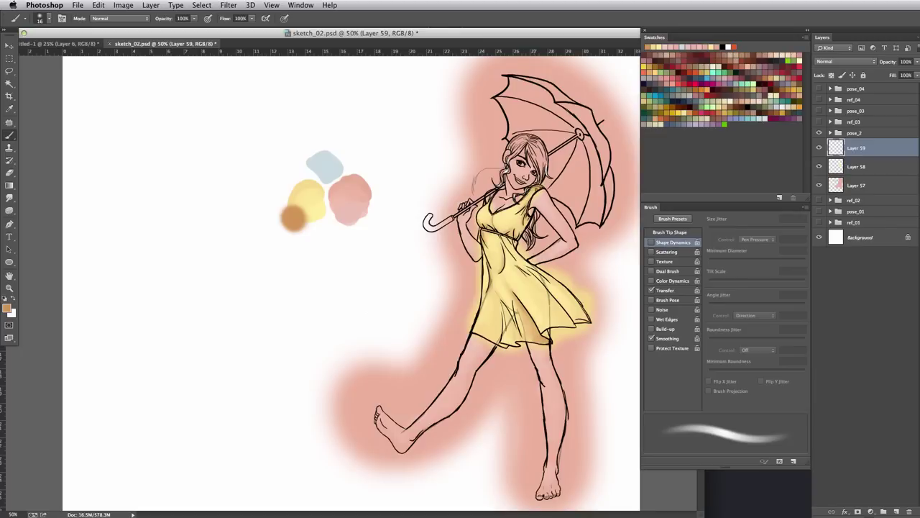
- Resize the brush and shade the dress folds near the hem with the orange-brown
key(bracketleft)
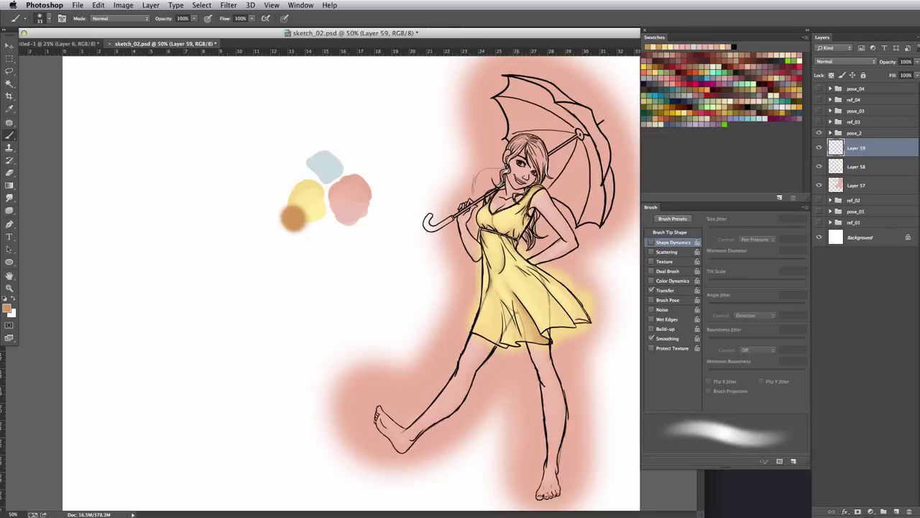
key(bracketright)
key(bracketright)
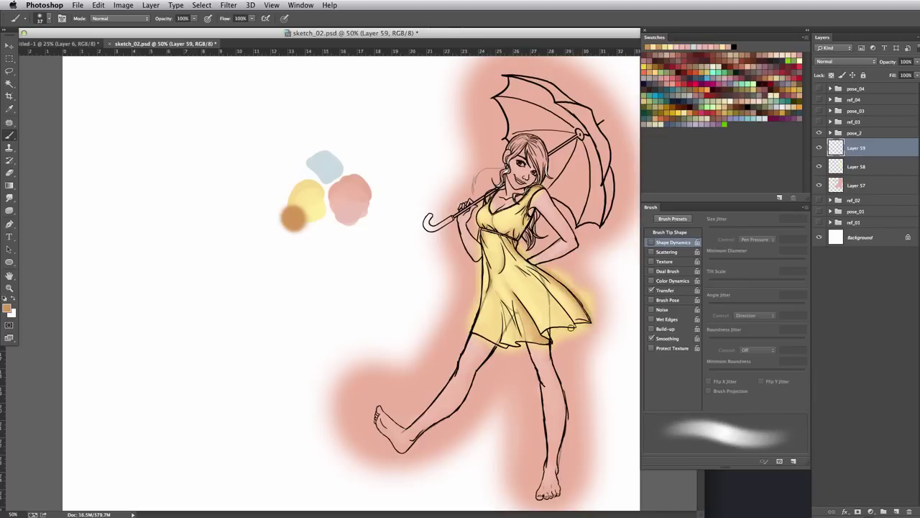
- Mix a pale pink from the palette's skin pink and dab it below the pink blob
key(i)
click(345, 215)
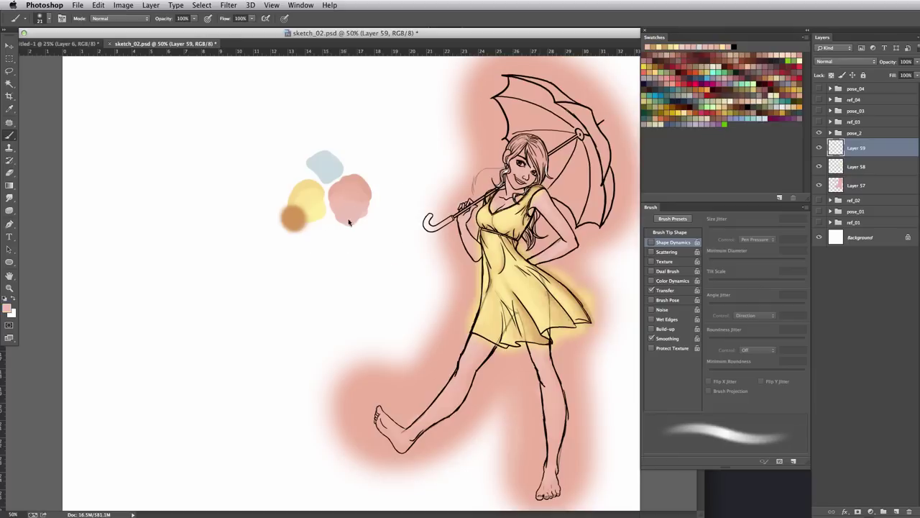
click(8, 309)
key(Return)
key(b)
drag(339, 220, 358, 232)
right_click(509, 267)
key(Escape)
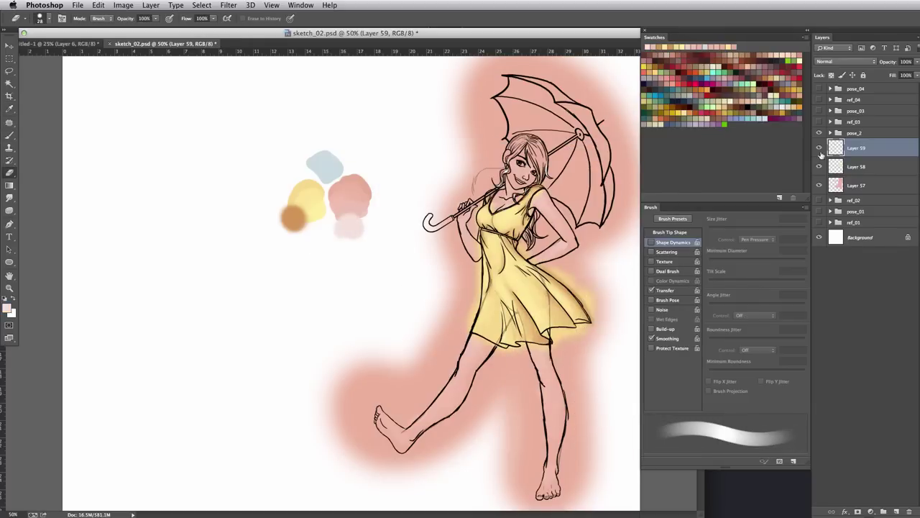
- Merge the shading layer into Layer 58 and erase the yellow spilling outside the dress outline
key(super+e)
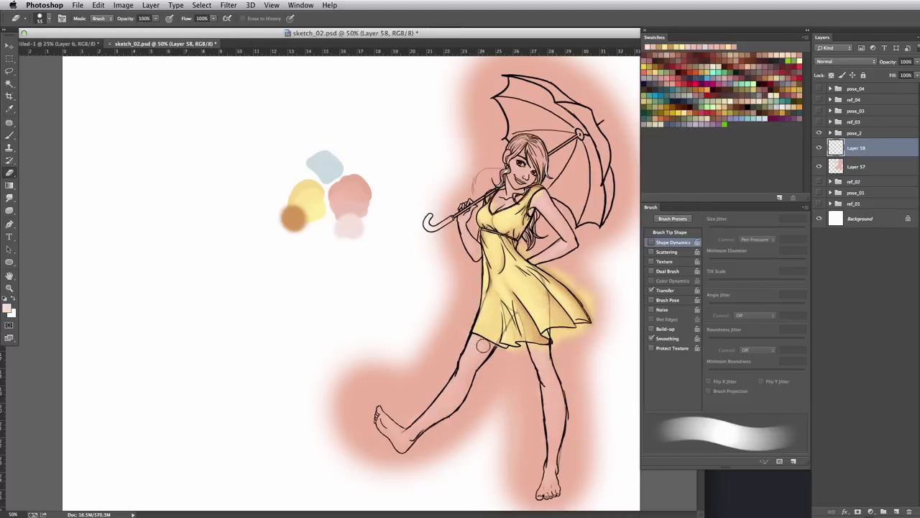
drag(529, 351, 546, 351)
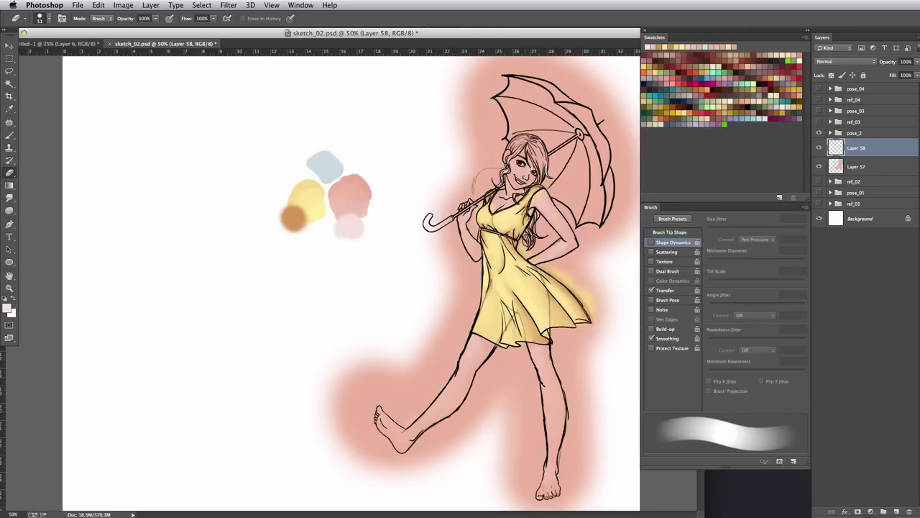
key(bracketleft)
key(bracketleft)
key(bracketleft)
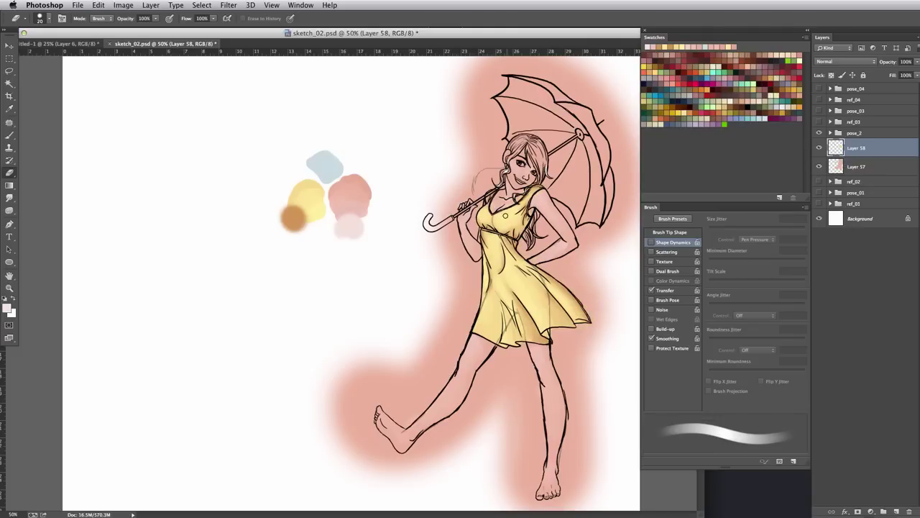
- Paint the woman's hair dark brown on a new layer, including the side locks and the ponytail behind her arm
key(b)
click(734, 60)
key(super+shift+alt+n)
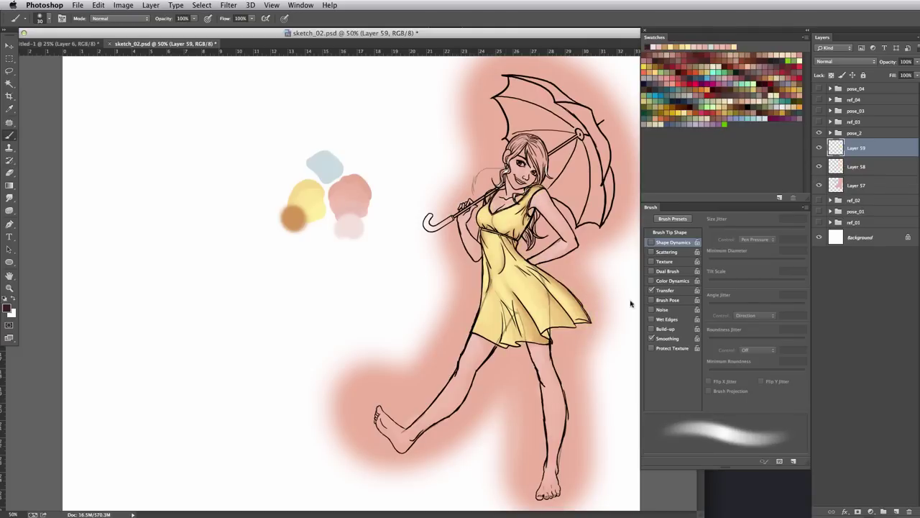
mouse_move(513, 140)
mouse_down()
mouse_move(545, 169)
mouse_move(543, 191)
mouse_up()
key(bracketleft)
key(bracketleft)
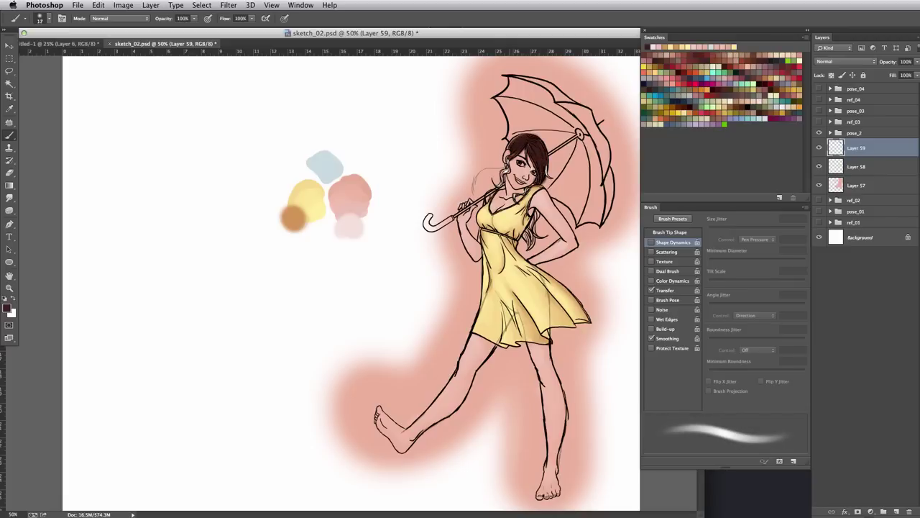
drag(512, 154, 498, 189)
drag(533, 208, 532, 252)
drag(532, 183, 512, 200)
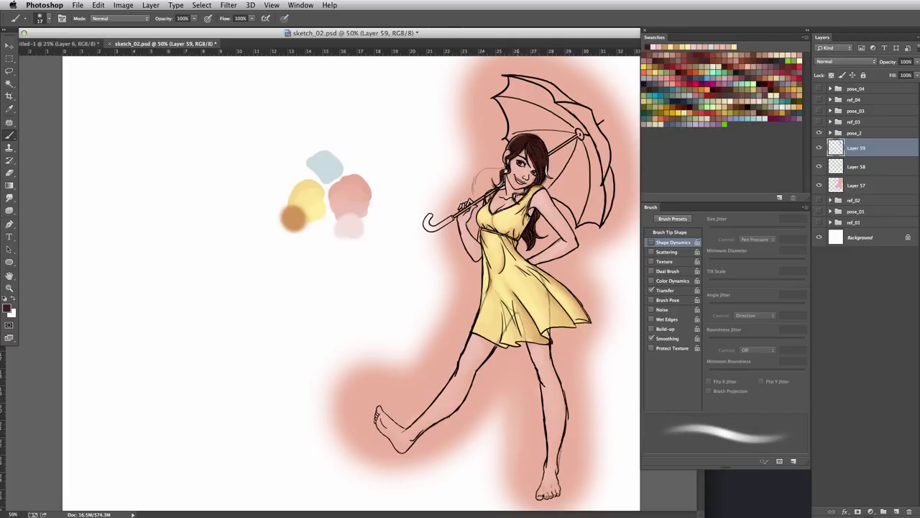
- Expand the pose_2 group, preview its glasses layer, and ready the Eraser on Layer 34
click(830, 133)
click(819, 147)
click(819, 147)
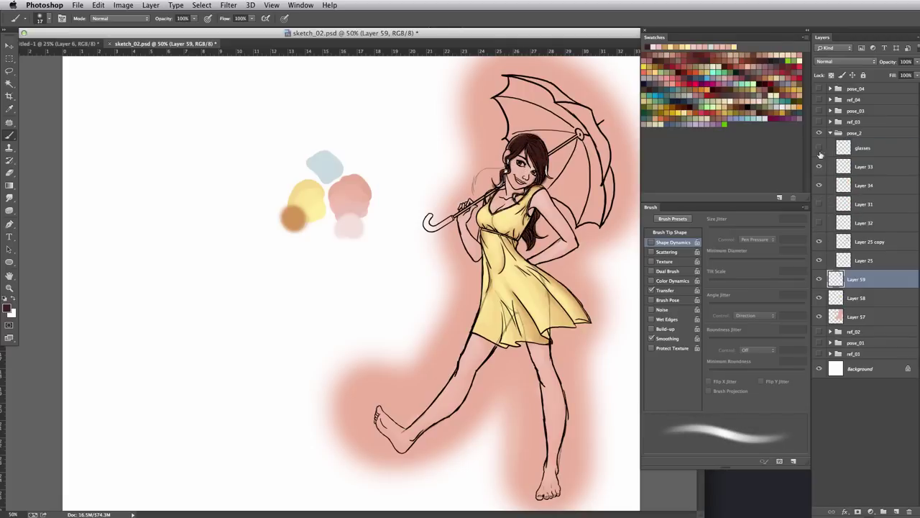
click(836, 185)
key(e)
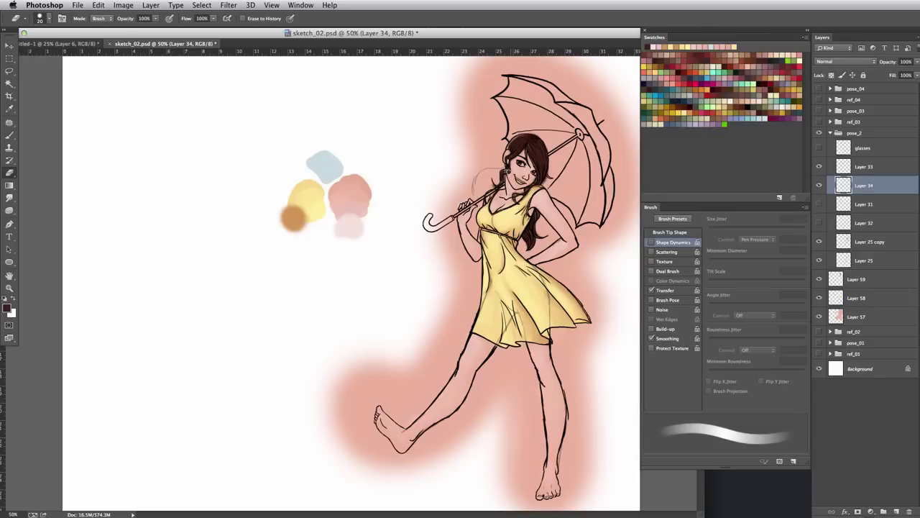
- Flip the canvas horizontally to check the drawing mirrored, and collapse the pose_2 group
key(super+shift+h)
click(819, 147)
click(830, 133)
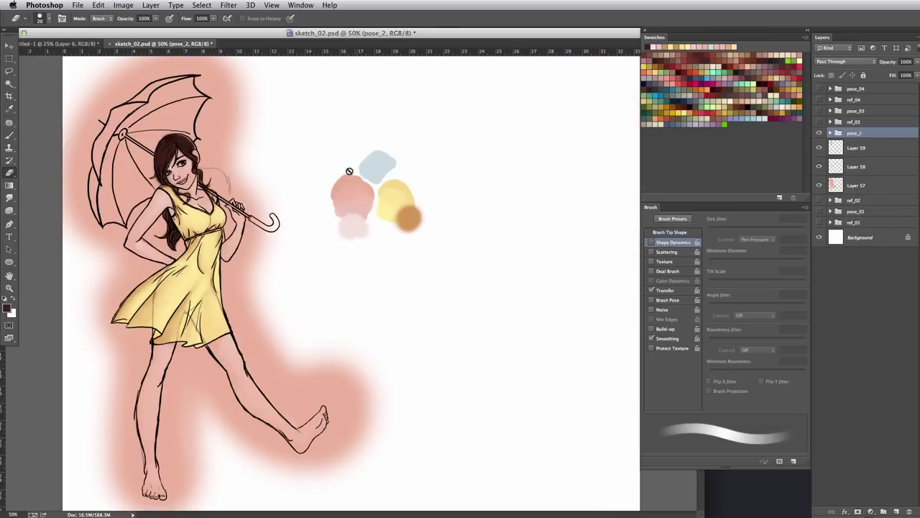
- Try a pinkish-red brush stroke on the face on Layer 59 and undo it
click(856, 147)
key(b)
key(super+z)
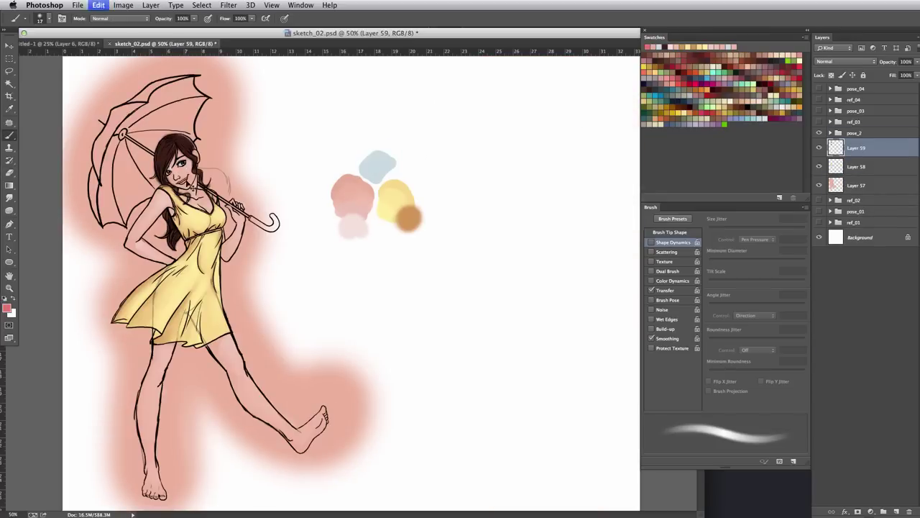
key(bracketleft)
- Flip the canvas back to its original orientation and add a new layer above the pose_2 group
click(819, 133)
click(819, 133)
click(855, 133)
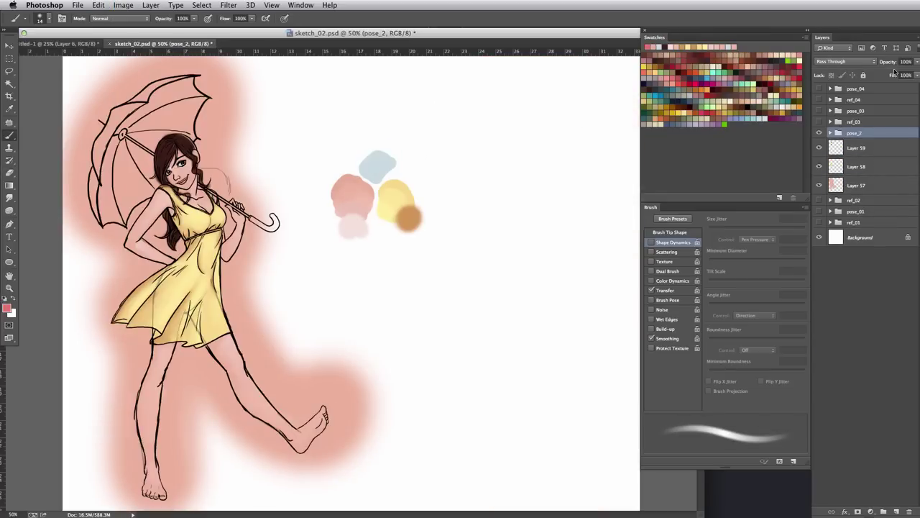
click(917, 62)
mouse_move(915, 75)
mouse_down()
mouse_move(878, 74)
mouse_move(917, 72)
mouse_up()
key(super+shift+h)
key(super+alt+shift+n)
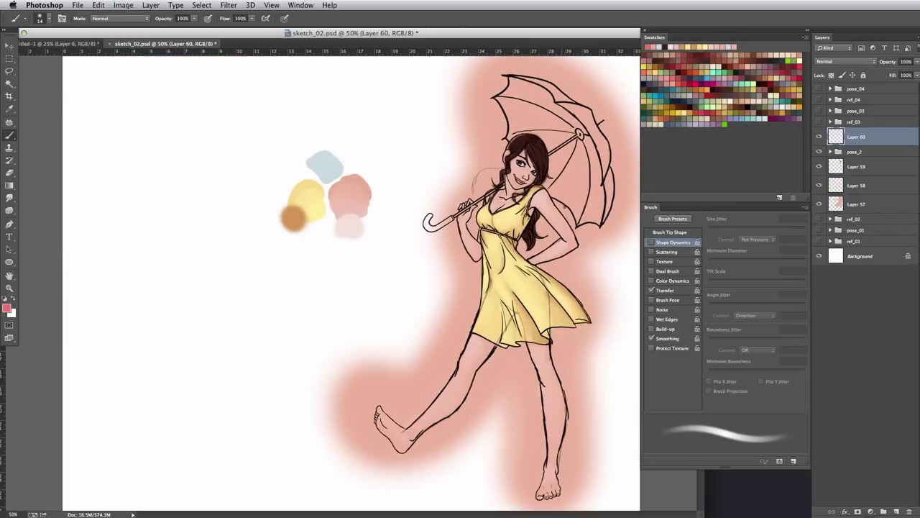
- Sample the skin tone and paint along the outer edge of the forearm holding the umbrella
alt+click(463, 226)
key(x)
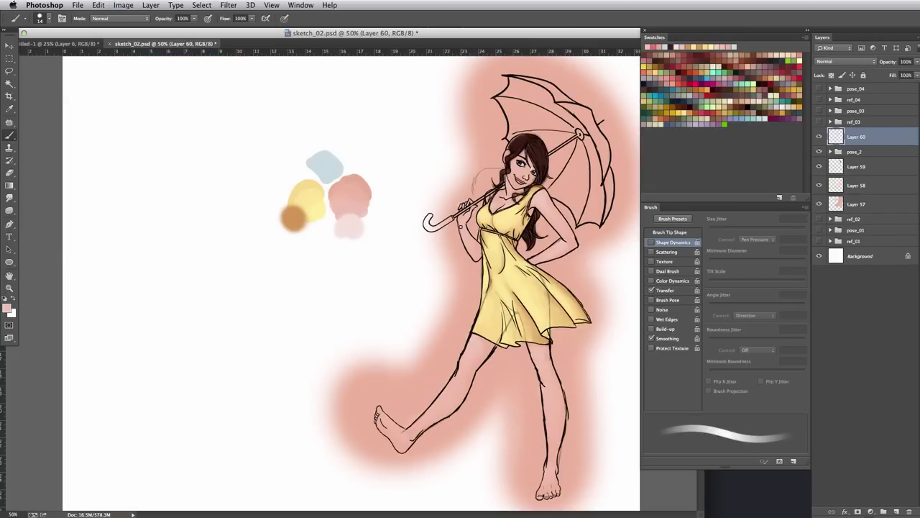
drag(459, 224, 467, 253)
- Mix a darker reddish brown from the forearm's skin tone and dab it beside the palette's pink blob
alt+click(470, 242)
click(7, 308)
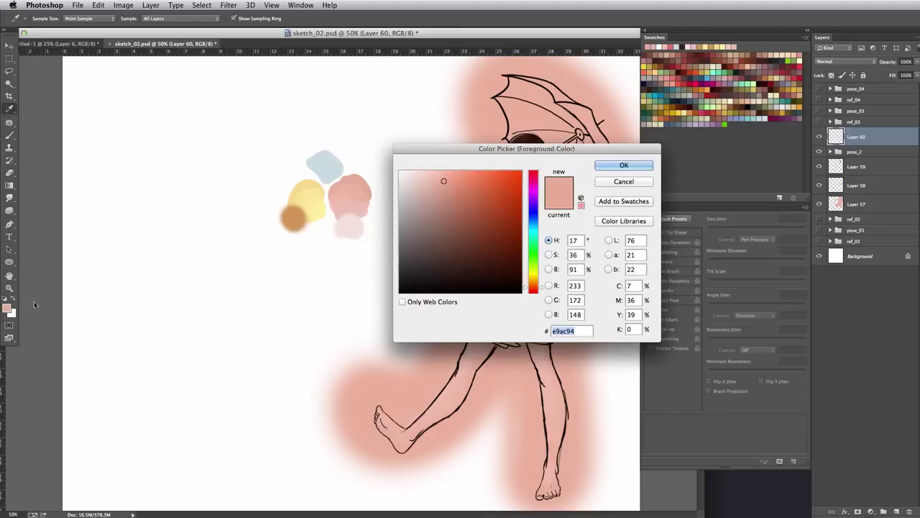
click(456, 204)
click(623, 165)
drag(374, 185, 369, 204)
- Paint a white rim highlight along the outer forearm and blend the adjoining skin with sampled tones
mouse_move(424, 230)
mouse_down()
mouse_move(455, 228)
mouse_move(463, 243)
mouse_move(458, 228)
mouse_move(473, 259)
mouse_up()
key(bracketright)
key(bracketright)
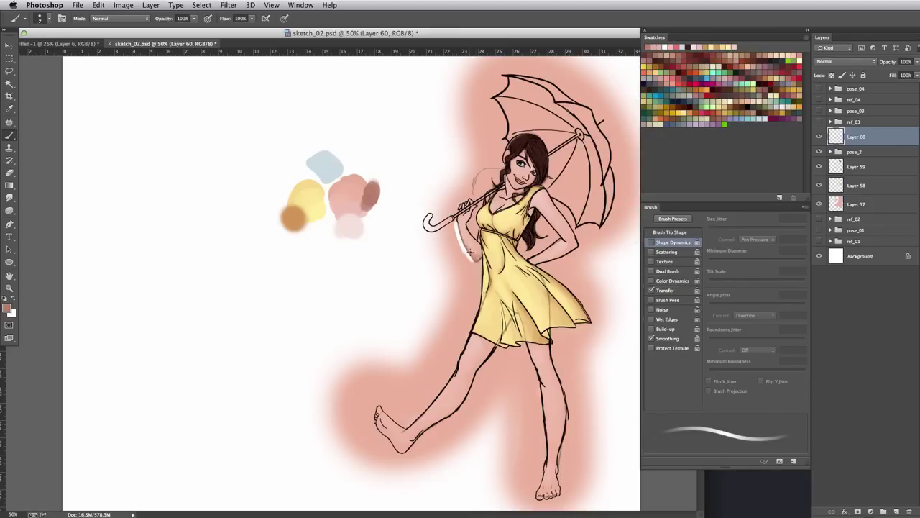
alt+click(495, 204)
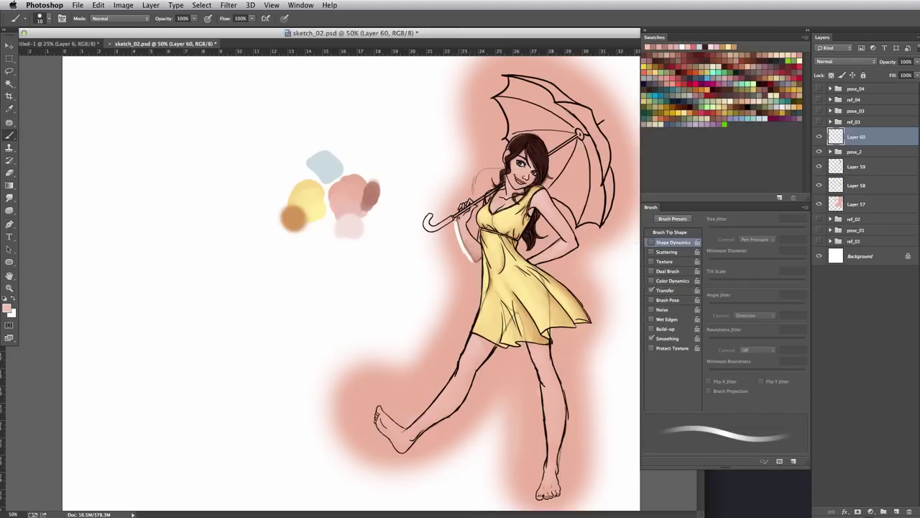
click(649, 46)
alt+click(474, 266)
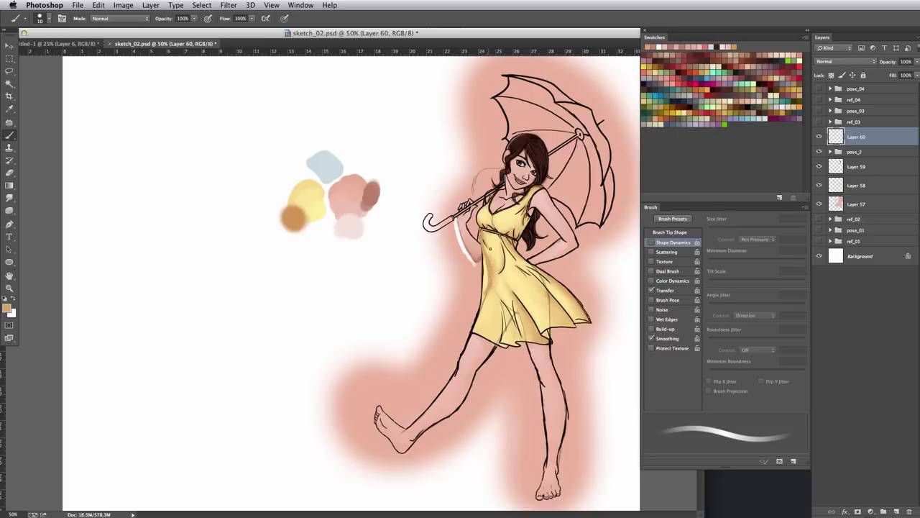
- Paint over the dress's side outline below the waistband with sampled yellow and orange tones
key(bracketright)
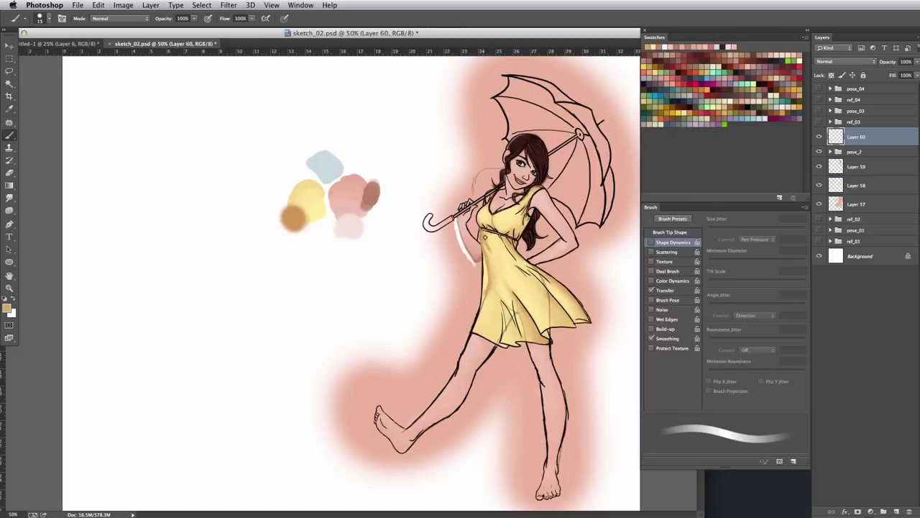
alt+click(482, 263)
drag(485, 264, 495, 257)
alt+click(482, 265)
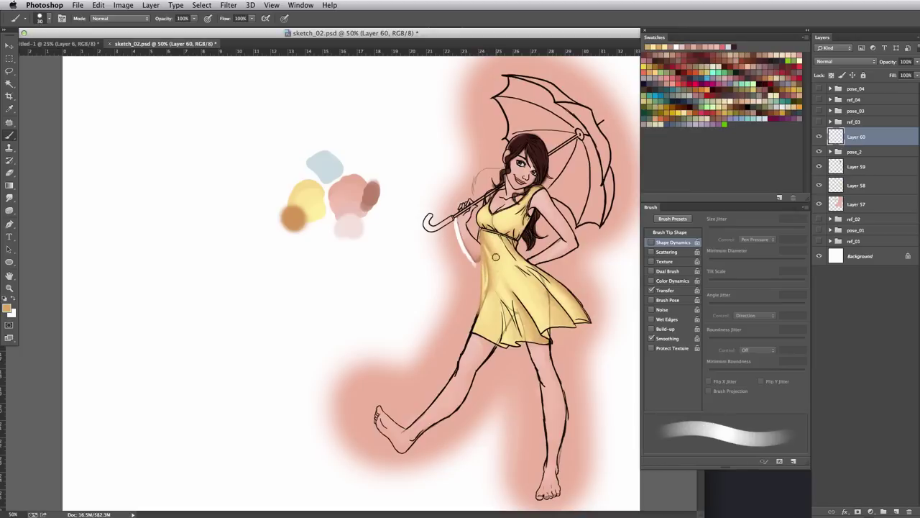
- Shade the side of the bodice below the armpit with orange-brown tones sampled from the dress
drag(470, 220, 459, 220)
alt+click(515, 244)
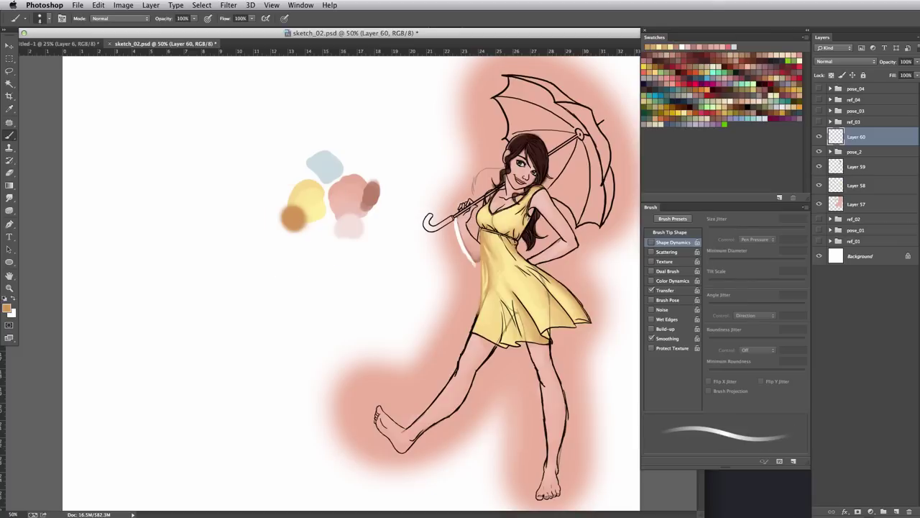
drag(523, 228, 529, 206)
alt+click(519, 223)
alt+click(526, 213)
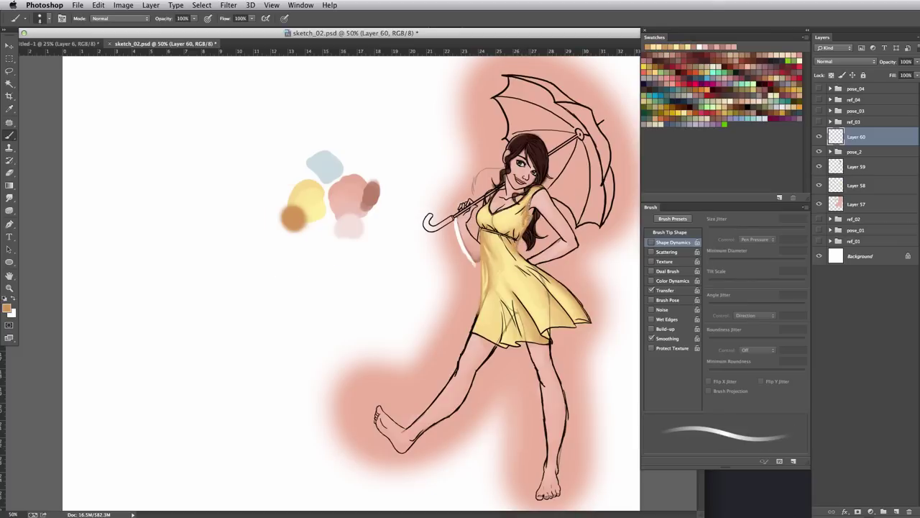
- Paint a reddish-brown shadow on the upper arm beside the dress strap using sampled skin tones
alt+click(529, 203)
alt+click(533, 203)
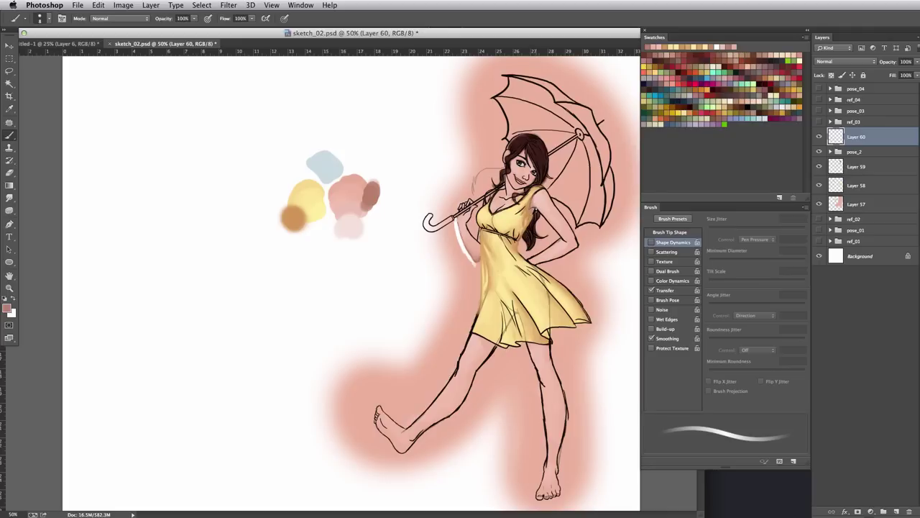
drag(537, 211, 552, 223)
alt+click(533, 204)
- Blend light pink and reddish-brown skin tones over the chest above the dress neckline
alt+click(371, 195)
alt+click(497, 207)
alt+click(499, 203)
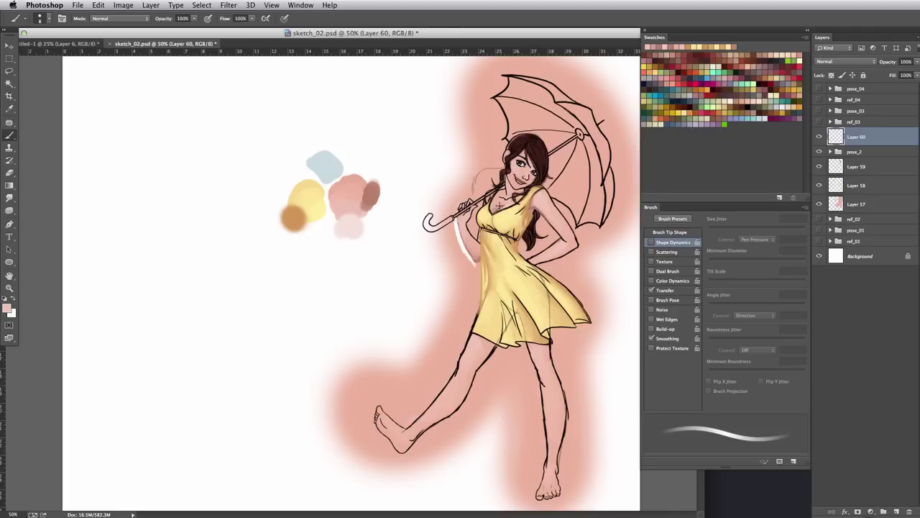
alt+click(507, 210)
alt+click(507, 210)
alt+click(372, 195)
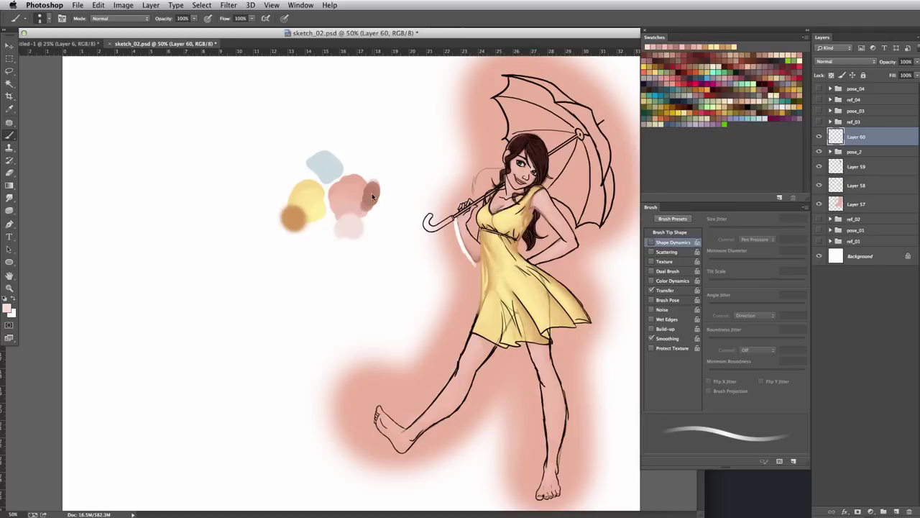
alt+click(497, 203)
alt+click(496, 205)
alt+click(495, 204)
- Repaint the dress's outer side edge down to the hem with sampled yellows, undoing unwanted strokes
alt+click(495, 250)
key(ctrl+z)
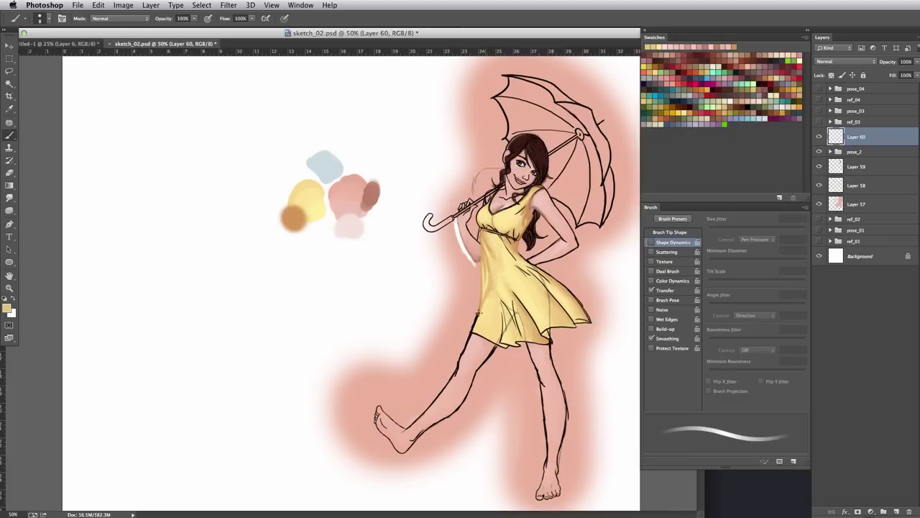
alt+click(487, 244)
key(ctrl+z)
alt+click(476, 320)
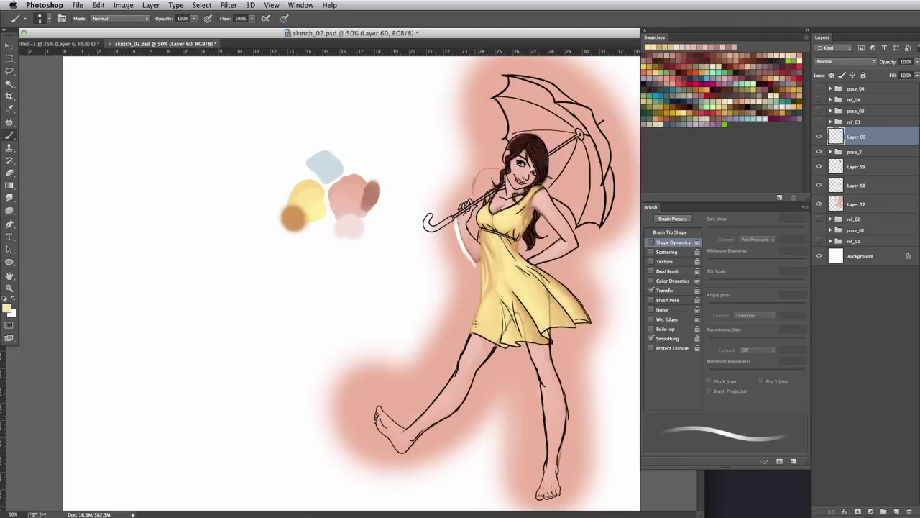
- Paint a white rim highlight along the dress's outer side down to the thigh, and sample a skin shadow tone
alt+click(413, 263)
mouse_move(479, 259)
mouse_down()
mouse_move(480, 297)
mouse_move(455, 368)
mouse_up()
alt+click(476, 263)
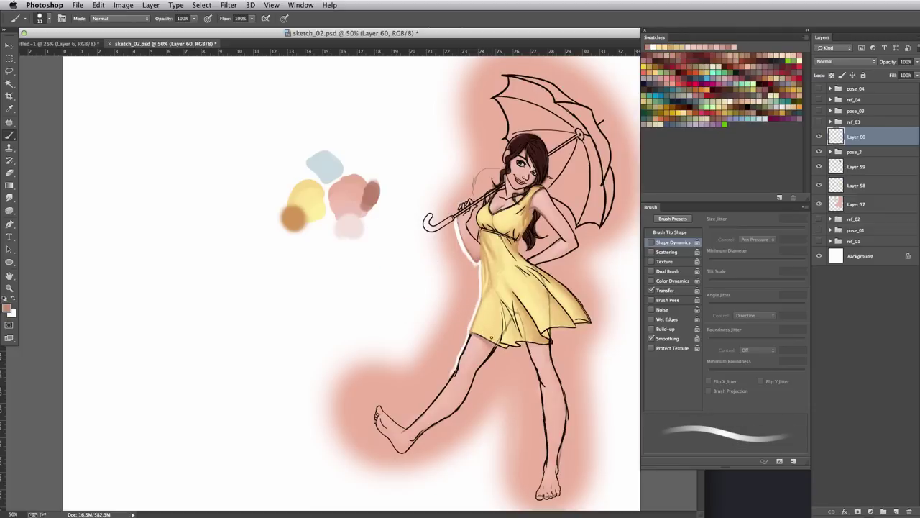
- Paint over the raised leg's dark outlines from thigh to ankle with sampled reddish-brown skin shadow tones
alt+click(432, 302)
alt+click(495, 348)
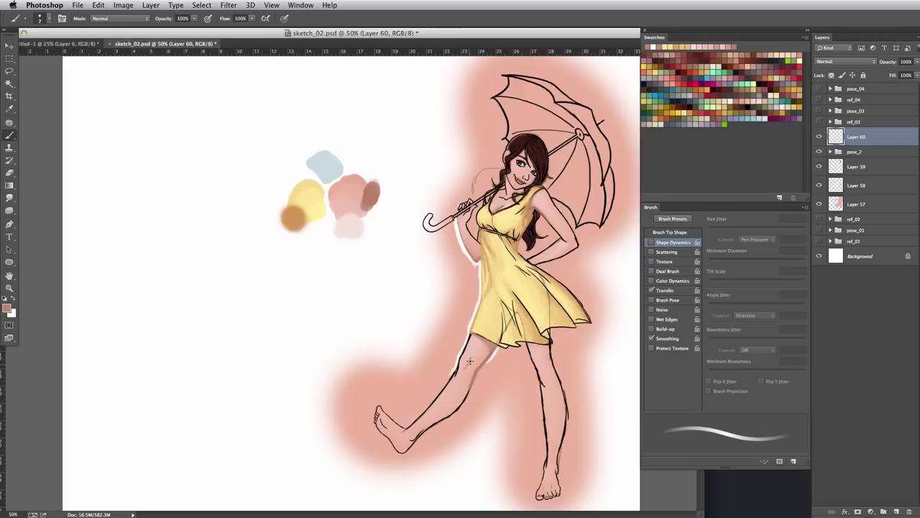
drag(454, 368, 405, 430)
ctrl+alt+click(464, 394)
drag(464, 394, 466, 390)
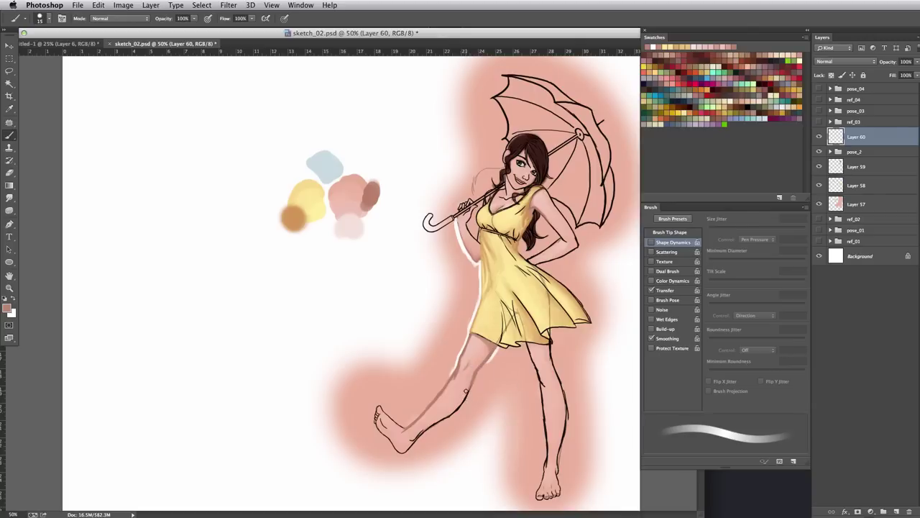
- Paint broad white edges along both sides of the raised leg and shade its calf and foot with reddish-brown skin tone
key(x)
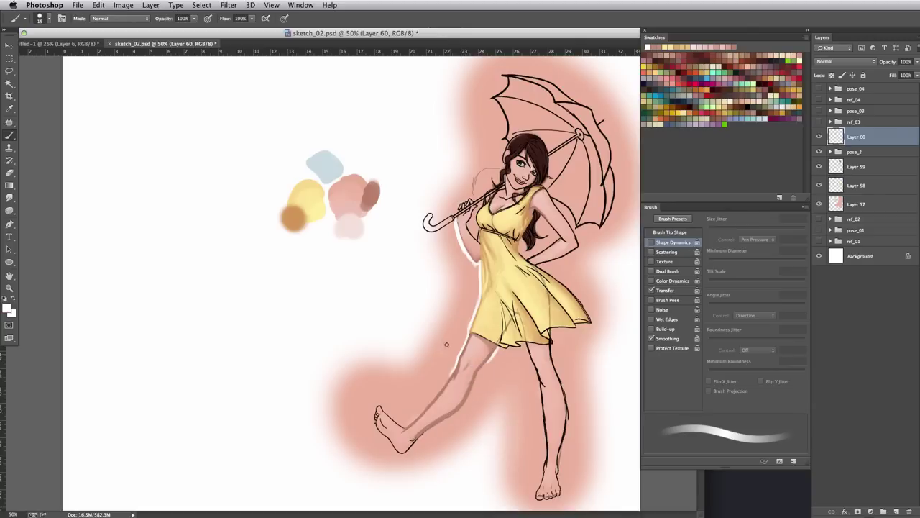
key(bracketright)
key(bracketright)
key(bracketright)
mouse_move(495, 361)
mouse_down()
mouse_move(458, 415)
mouse_move(406, 457)
mouse_up()
drag(503, 360, 453, 428)
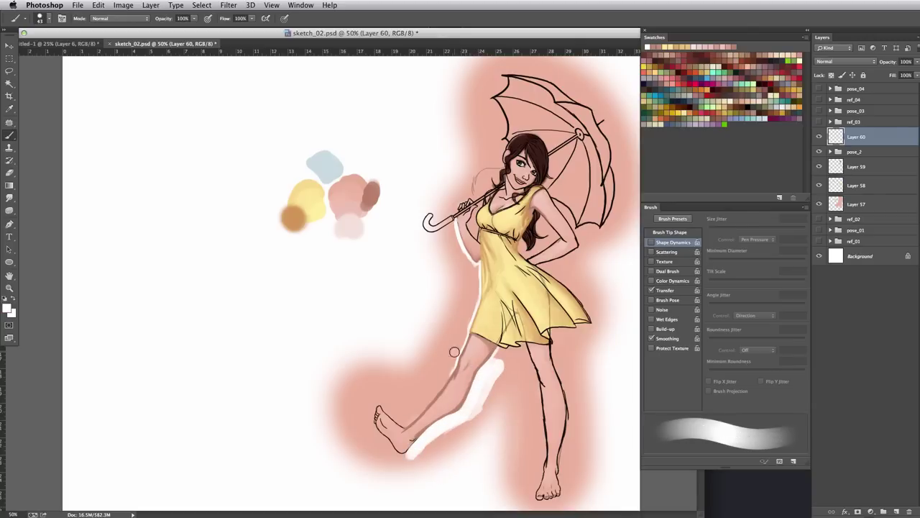
mouse_move(454, 351)
mouse_down()
mouse_move(419, 405)
mouse_move(472, 364)
mouse_up()
key(x)
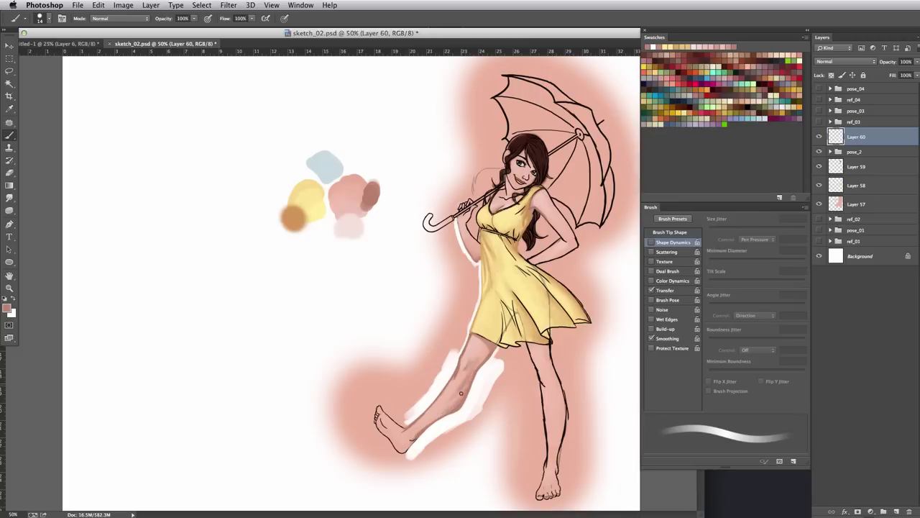
drag(381, 418, 406, 452)
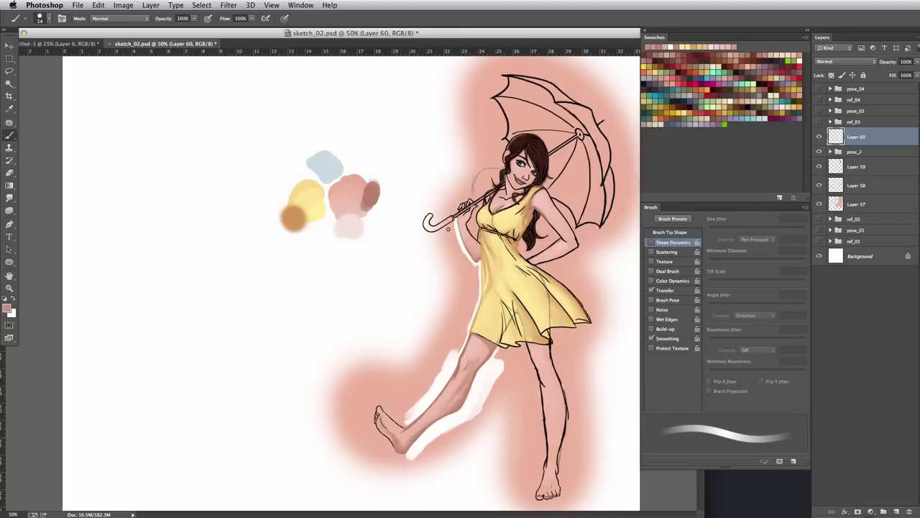
- Paint the forearm and hand holding the umbrella with sampled skin tones, covering their outlines
key([)
key([)
drag(467, 229, 463, 228)
key(])
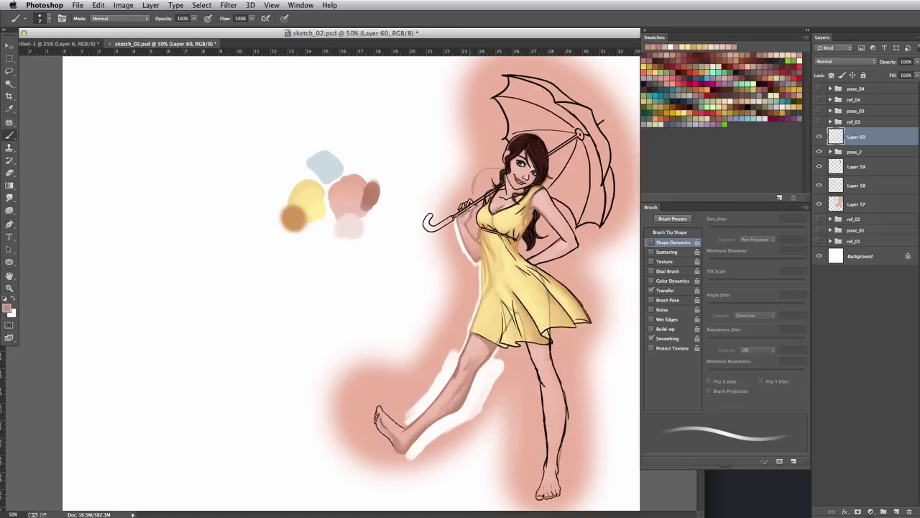
mouse_move(463, 223)
mouse_down()
mouse_move(473, 237)
mouse_move(464, 228)
mouse_move(474, 215)
mouse_move(474, 237)
mouse_move(480, 205)
mouse_up()
alt+click(470, 234)
alt+click(450, 197)
alt+click(488, 243)
- Fill the gap between the waist and bent arm with white, and refine the bodice with sampled yellow and orange-brown tones
alt+click(414, 159)
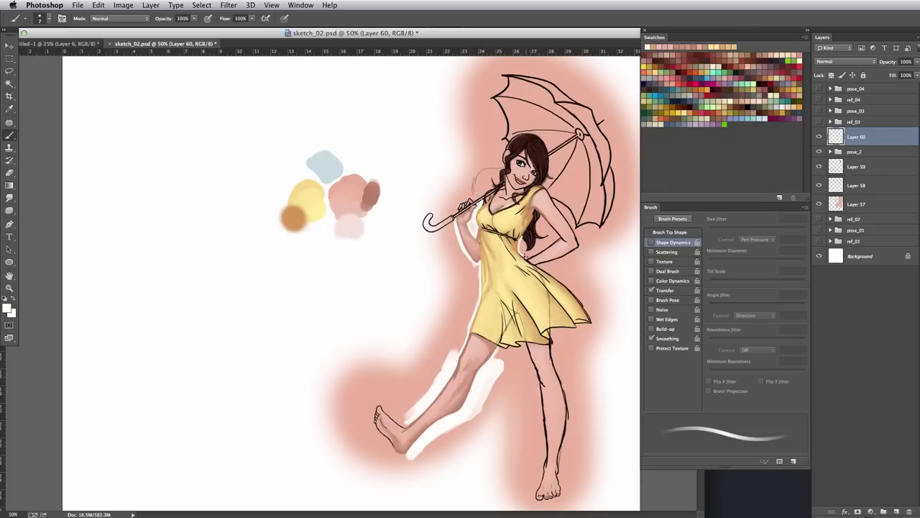
drag(525, 251, 522, 240)
alt+click(518, 211)
alt+click(496, 229)
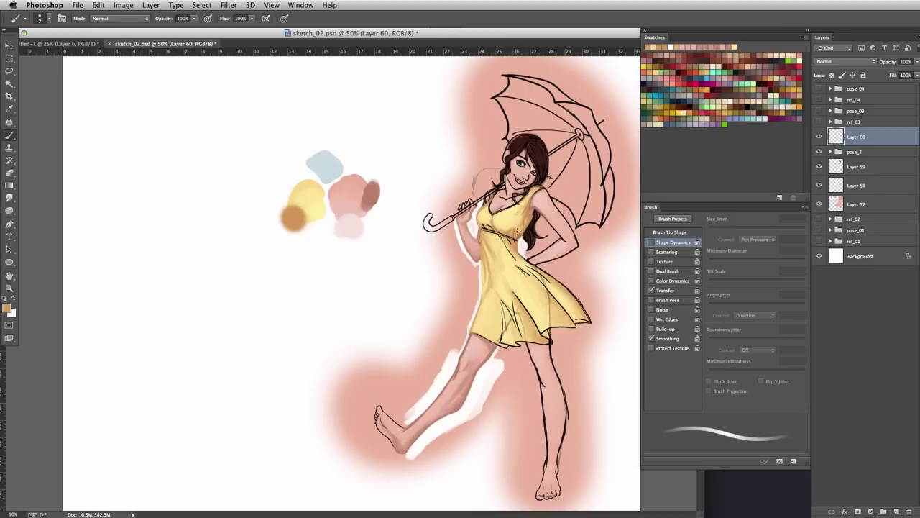
alt+click(515, 225)
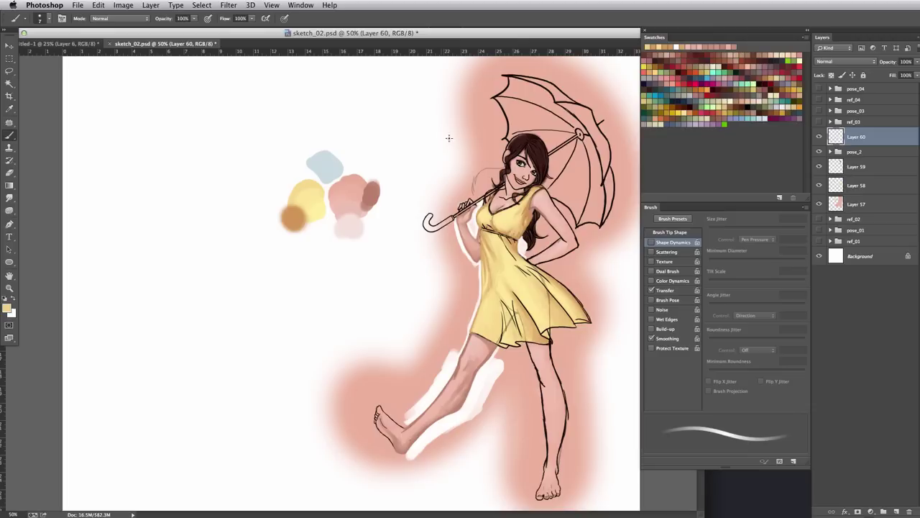
alt+click(511, 216)
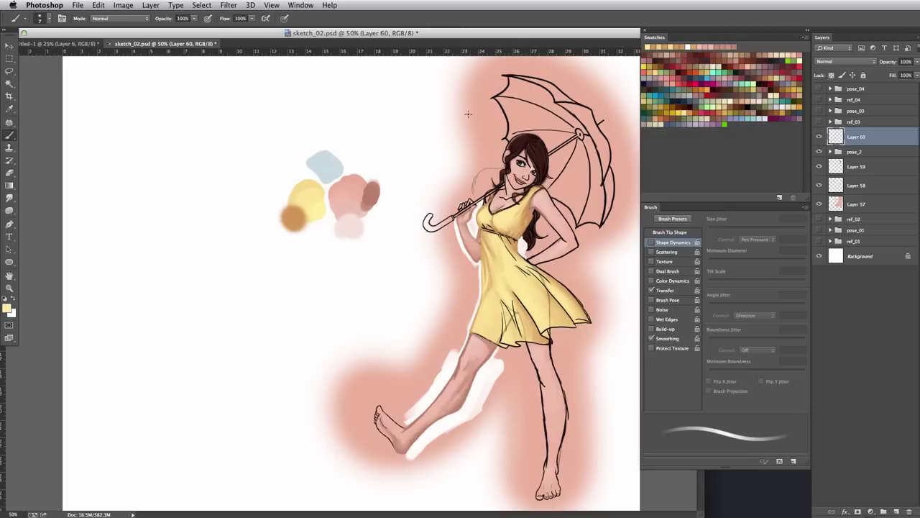
- Paint large white strokes over the pink glow between the umbrella-side forearm and the raised thigh
key(d)
key(x)
mouse_move(450, 268)
mouse_down()
mouse_move(462, 329)
mouse_move(434, 353)
mouse_up()
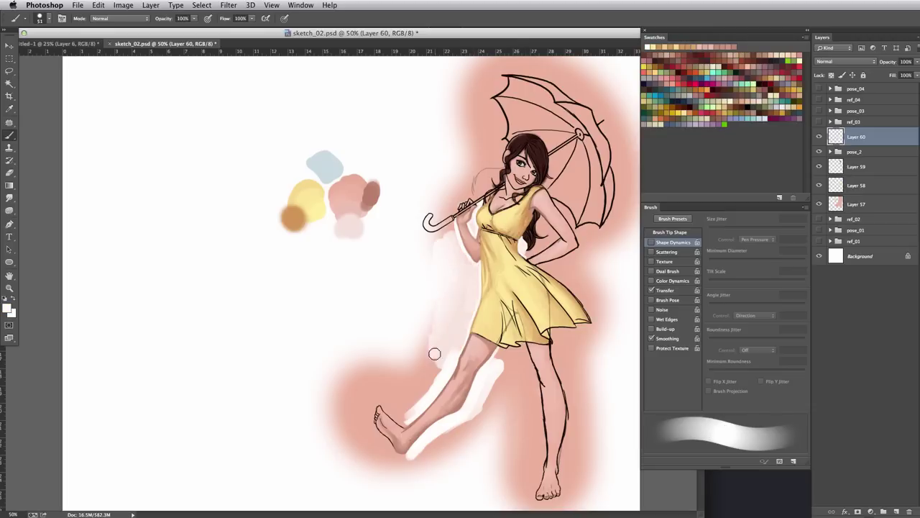
- Shade the skirt folds below the waist with sampled light yellows and orange-brown, varying the brush size
key(bracketleft)
key(bracketleft)
key(bracketleft)
alt+click(499, 268)
alt+click(491, 276)
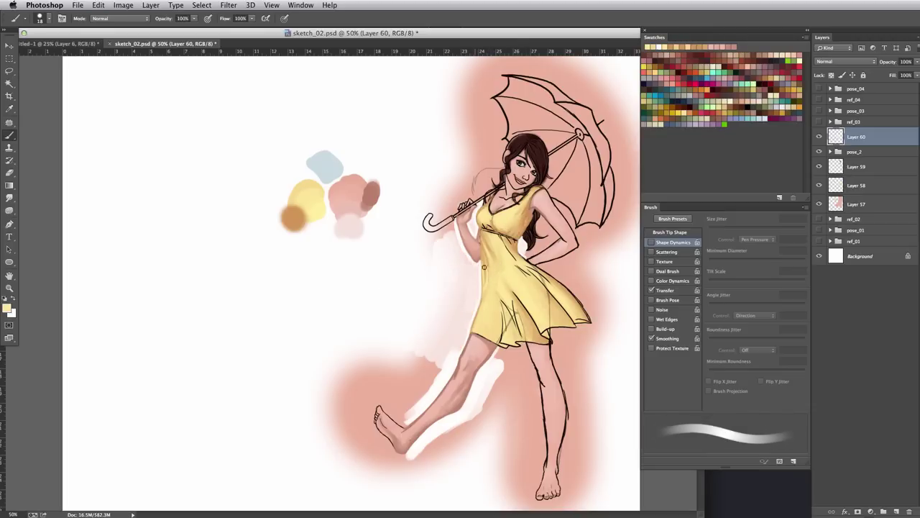
alt+click(513, 289)
alt+click(515, 288)
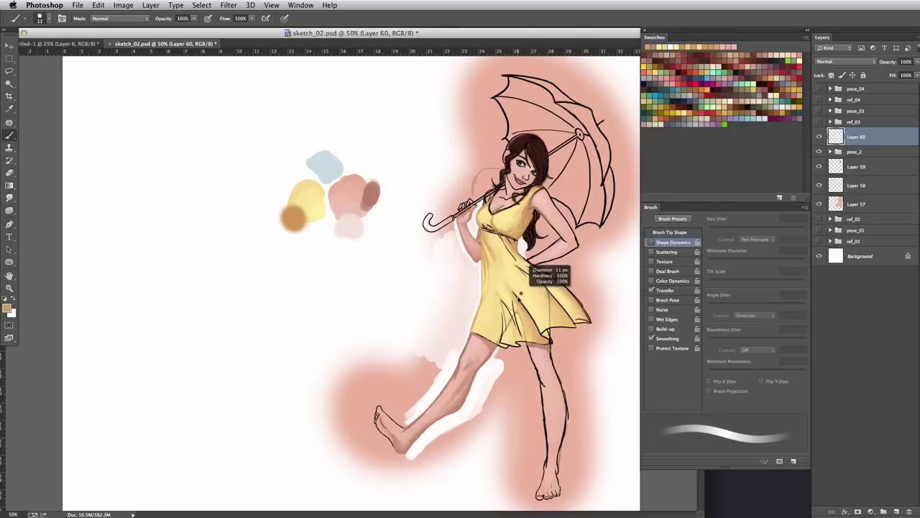
alt+click(507, 284)
key(bracketright)
key(bracketright)
drag(503, 280, 523, 316)
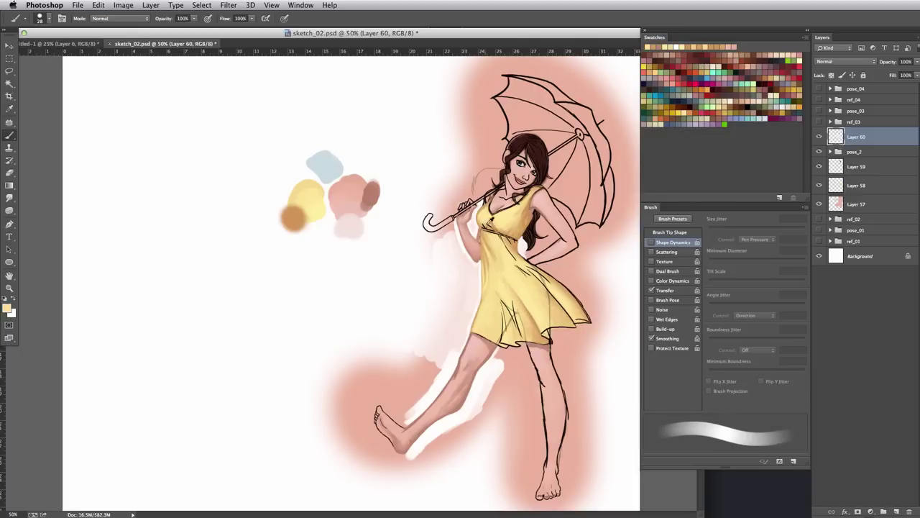
- Shade the bust and paint over the neckline outline near the umbrella-side strap with sampled yellows and browns
alt+click(491, 219)
key(bracketleft)
key(bracketleft)
alt+click(484, 225)
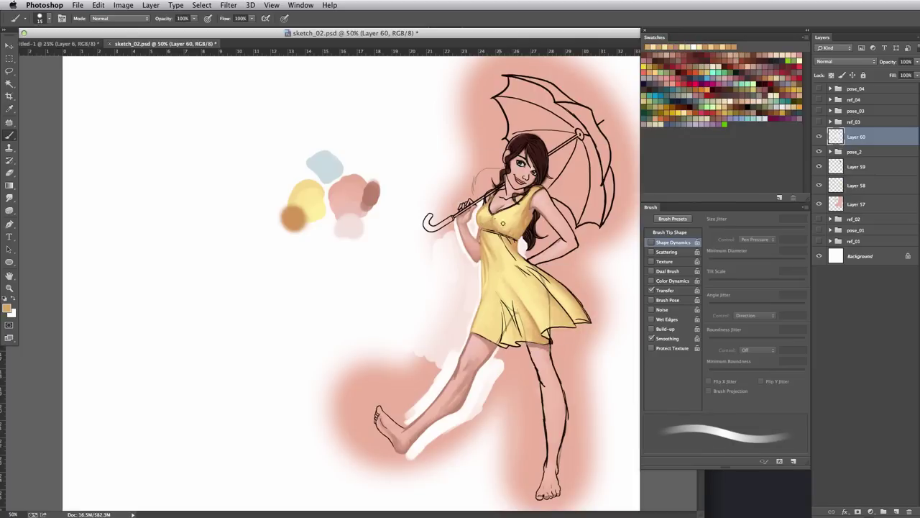
alt+click(500, 225)
drag(488, 219, 494, 199)
alt+click(493, 200)
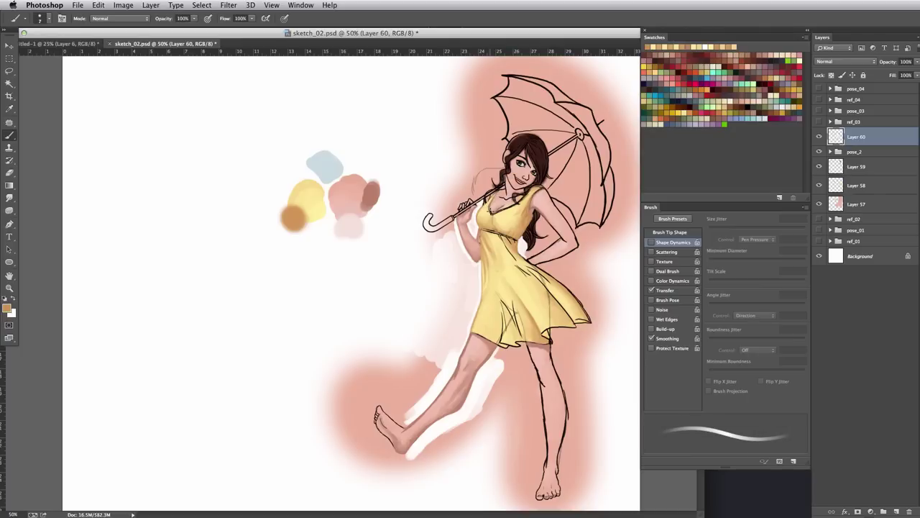
- Refine the outer edge of the umbrella-side bust with sampled yellow and orange-brown, undoing an unwanted stroke
alt+click(494, 213)
alt+click(495, 212)
drag(488, 227, 479, 221)
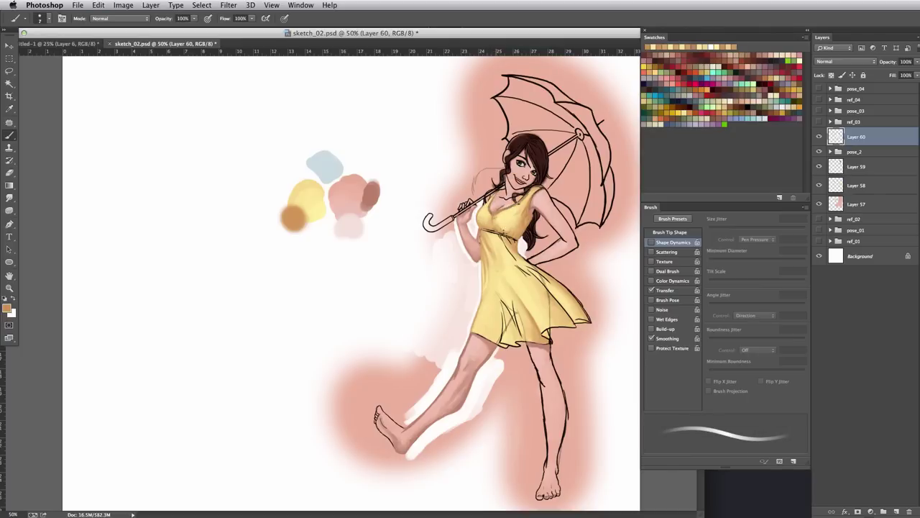
alt+click(500, 213)
key(super+z)
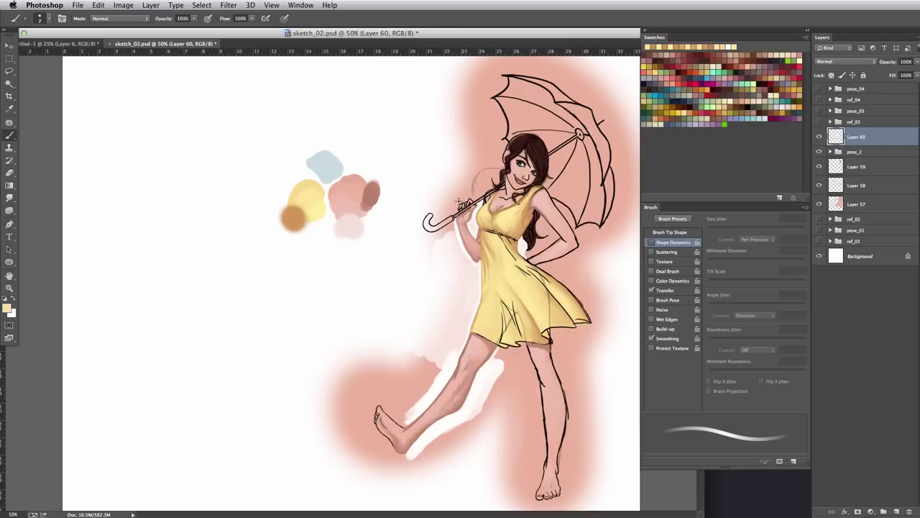
- Touch up the bent arm's shoulder with the pale blue palette color and sampled skin tone
alt+click(335, 167)
click(540, 196)
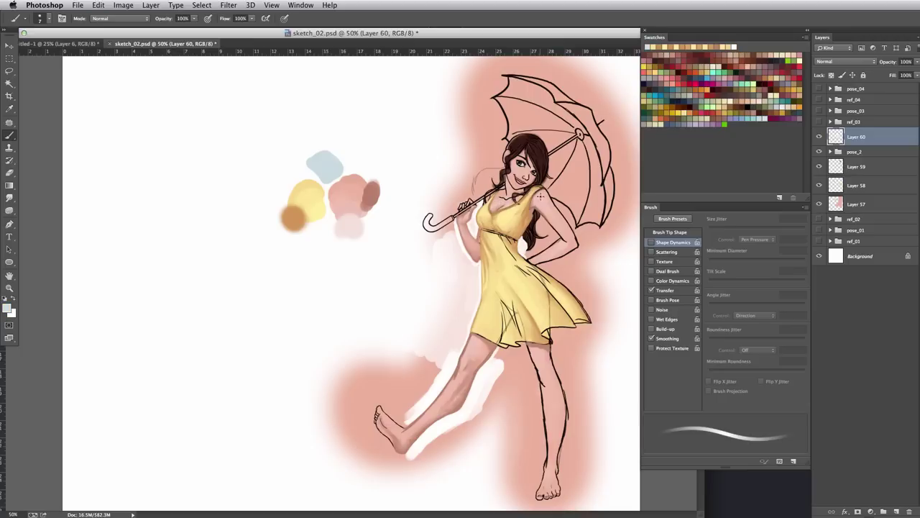
alt+click(541, 202)
drag(542, 207, 539, 208)
click(541, 204)
- Paint over the bent arm's elbow and forearm outlines with reddish-brown skin shadow, and sample a lighter skin tone
click(532, 248)
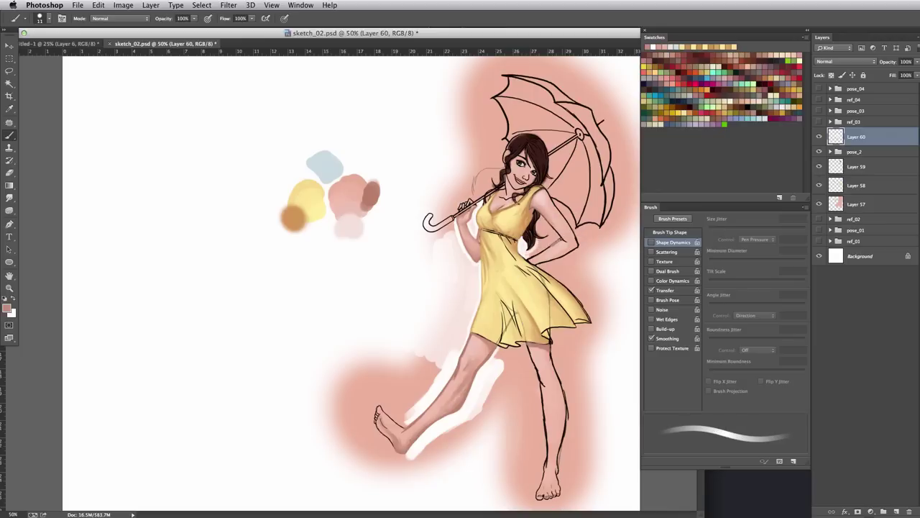
mouse_move(577, 242)
mouse_down()
mouse_move(552, 258)
mouse_move(559, 255)
mouse_up()
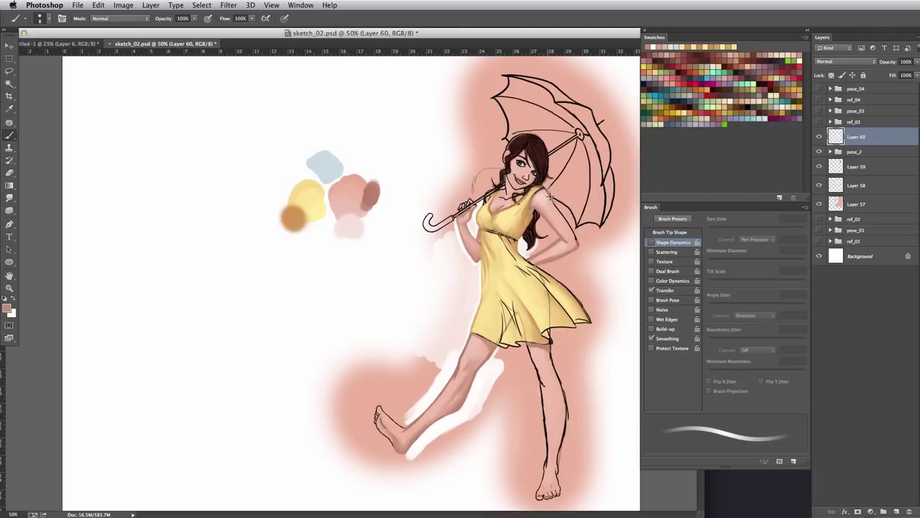
key(bracketright)
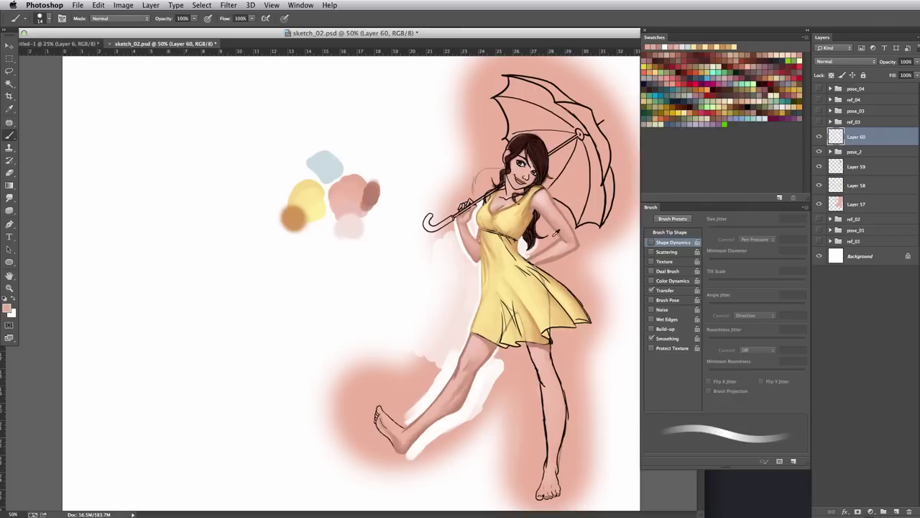
alt+click(557, 233)
- Paint the dress strap's edge at the bent arm's shoulder with a sampled orange-brown, undoing an unwanted stroke
alt+click(488, 209)
drag(540, 202, 535, 202)
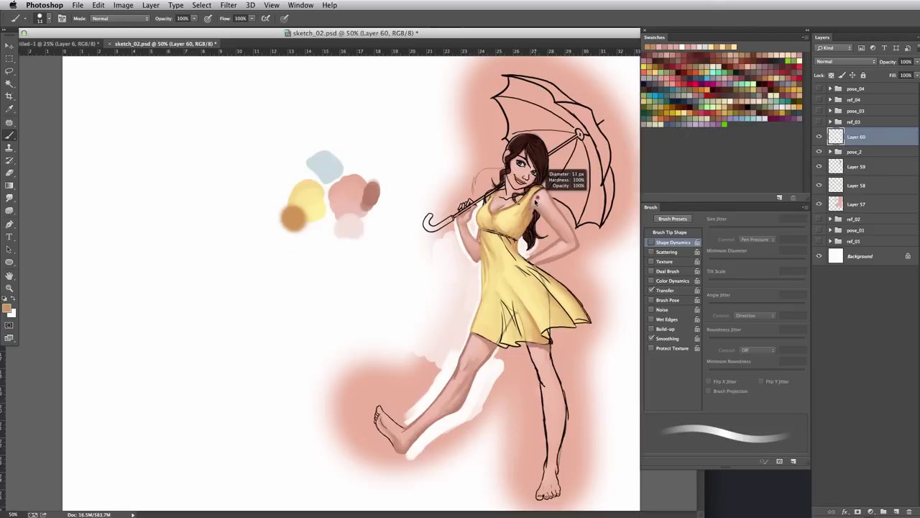
key(ctrl+z)
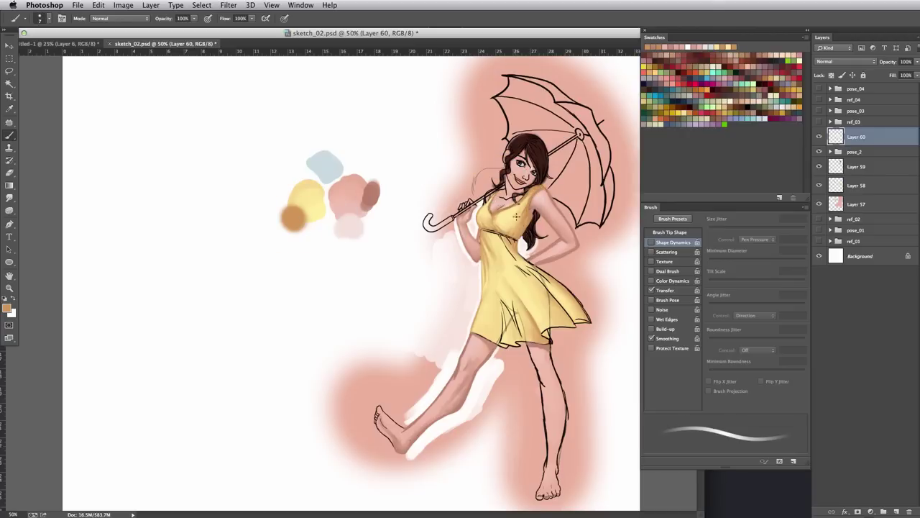
- Mix a pale cream from the palette yellow, add a dab of it beside the yellow swatch, and highlight the bodice
alt+click(310, 198)
click(7, 308)
click(415, 172)
click(623, 165)
drag(317, 223, 314, 226)
drag(509, 209, 494, 207)
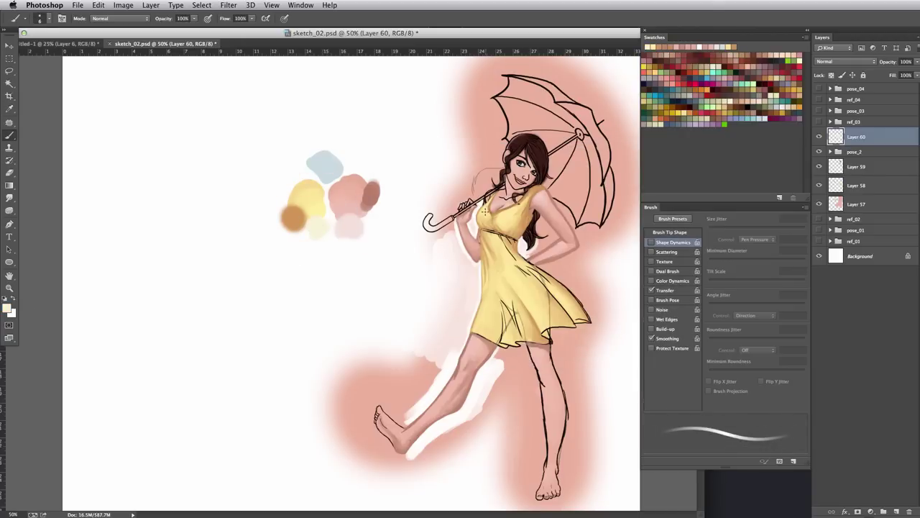
- Touch up the dress around the waist seam and armhole with sampled browns, yellows and skin tones
alt+click(494, 272)
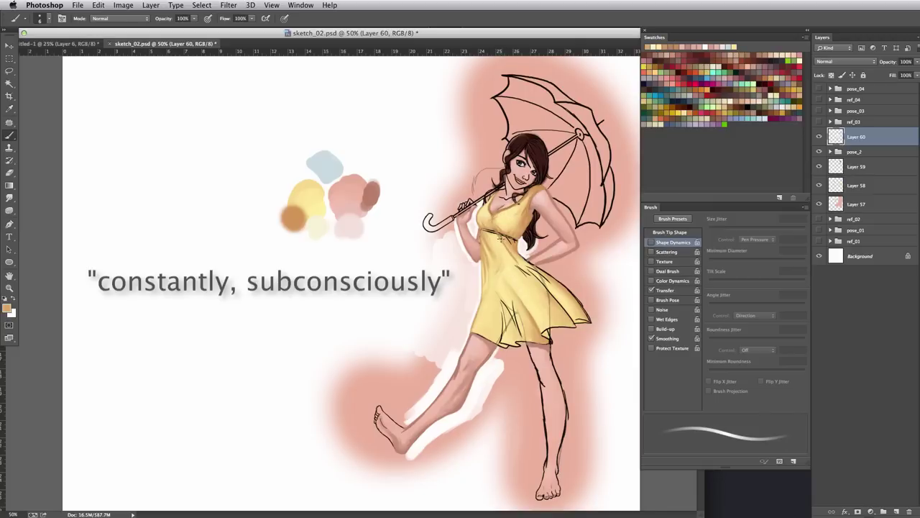
alt+click(508, 250)
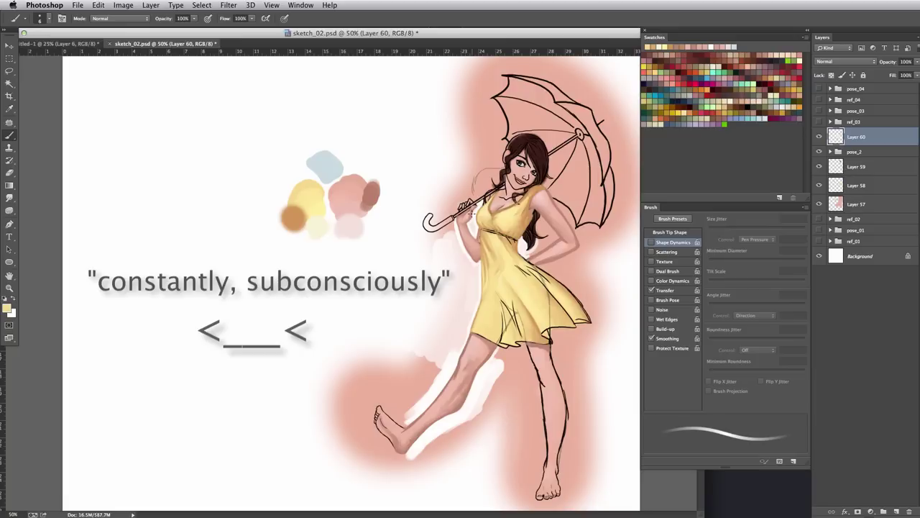
alt+click(531, 208)
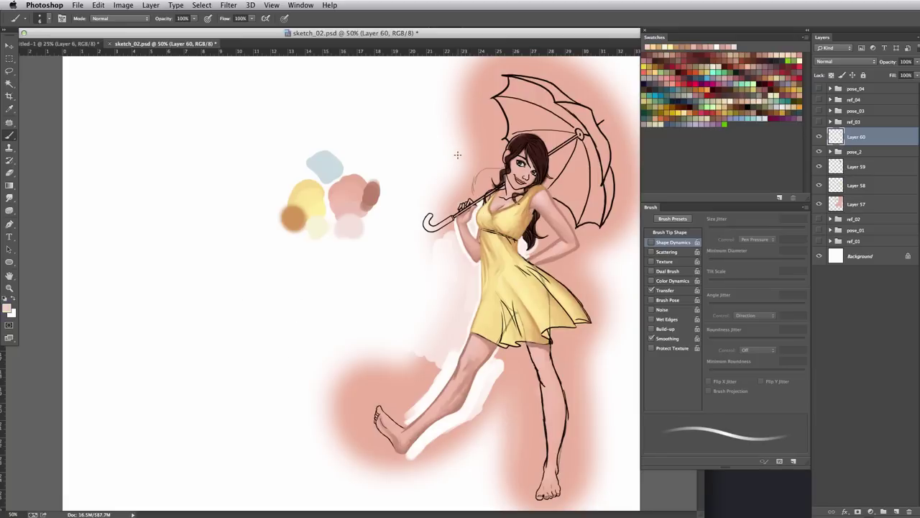
alt+click(538, 209)
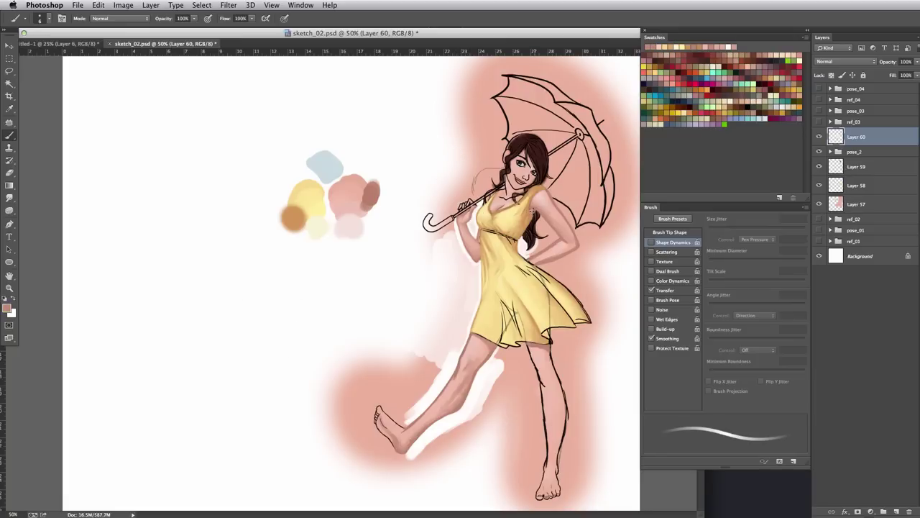
- Paint over the dark seam line under the bust with sampled yellows and orange-browns
alt+click(505, 236)
alt+click(495, 238)
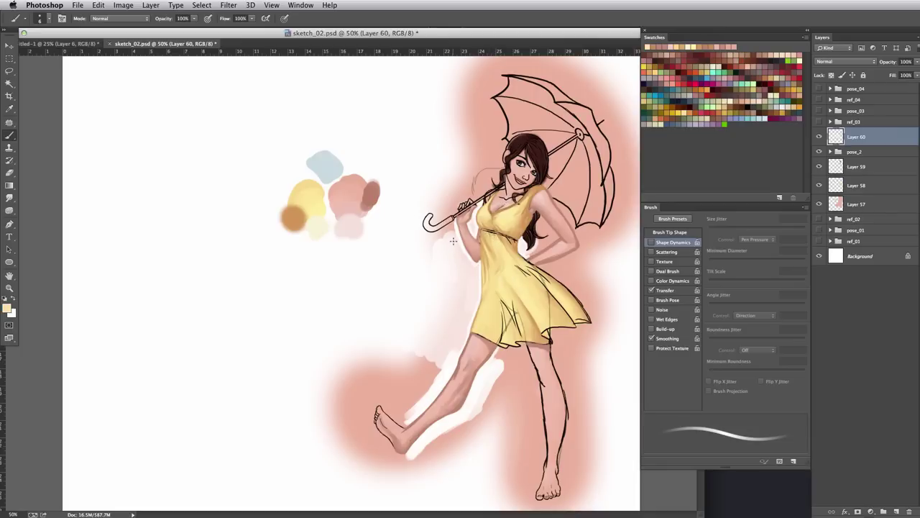
alt+click(483, 235)
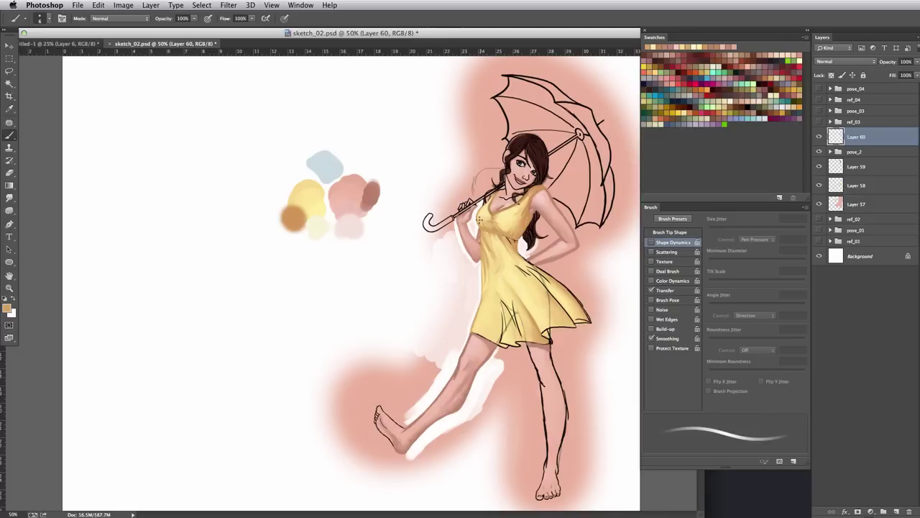
alt+click(493, 226)
alt+click(504, 237)
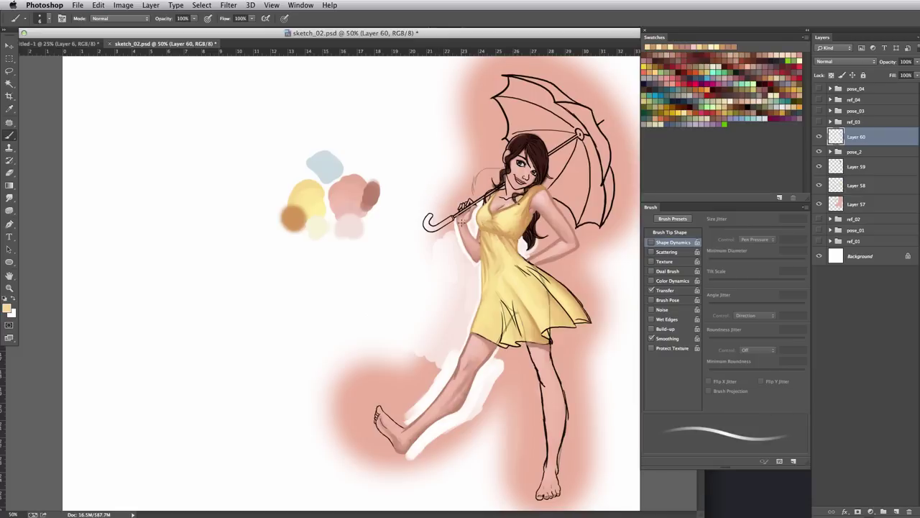
mouse_move(522, 255)
mouse_down()
mouse_move(532, 255)
mouse_move(495, 235)
mouse_up()
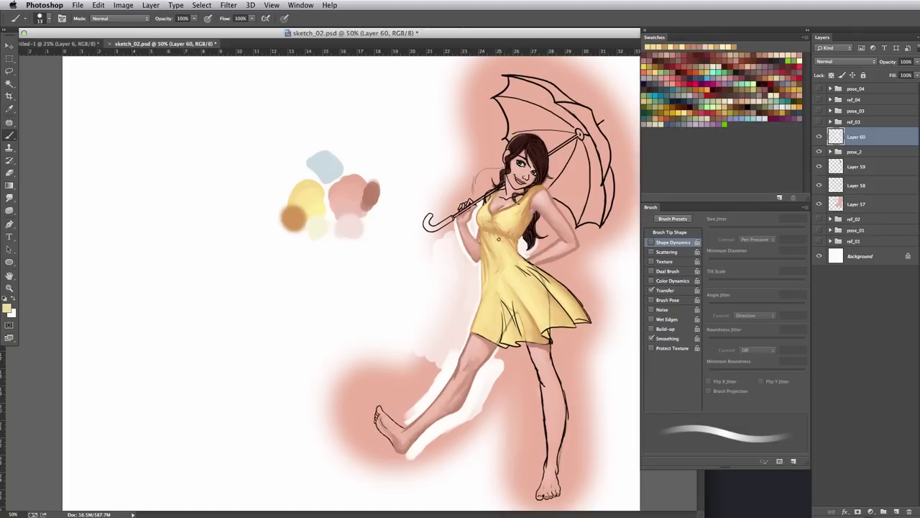
- Choose a coral red swatch and paint a dab of it below the brown spot in the canvas palette
alt+click(293, 218)
click(677, 66)
click(301, 239)
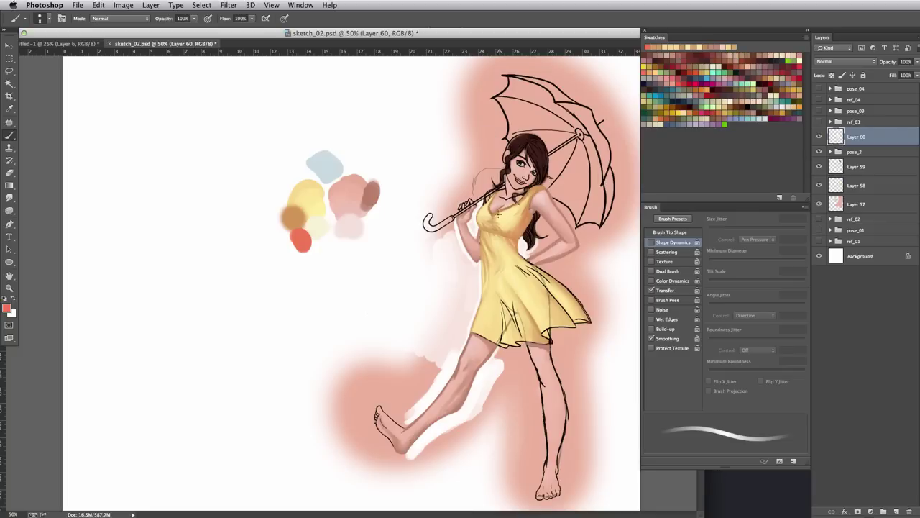
- Blend the bodice's neckline and the shoulder strap edge with colors sampled from the dress and skin
alt+click(497, 214)
mouse_move(497, 214)
mouse_down()
mouse_move(510, 230)
mouse_move(524, 205)
mouse_up()
alt+click(534, 191)
drag(537, 190, 535, 195)
- Paint over the fold and hem outlines on the flared side of the skirt with sampled yellows and the palette brown
alt+click(516, 266)
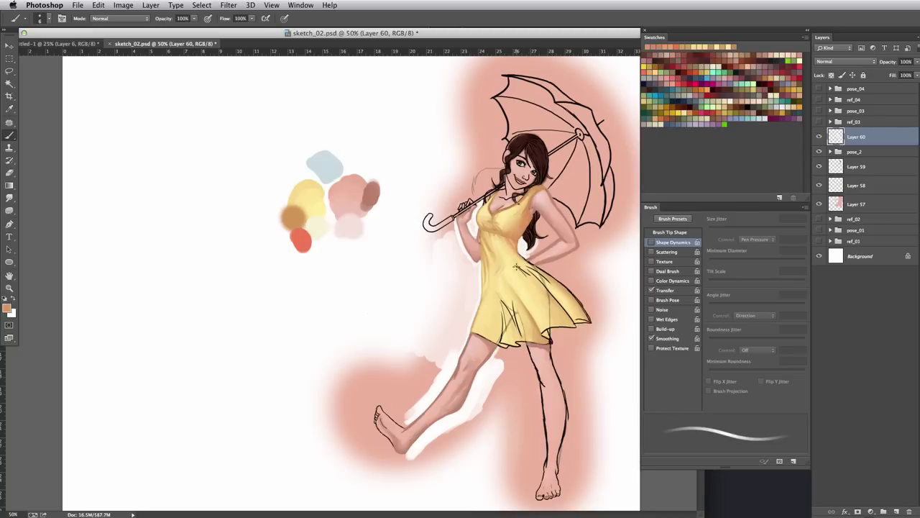
drag(545, 293, 567, 293)
mouse_move(535, 302)
mouse_down()
mouse_move(546, 324)
mouse_move(567, 326)
mouse_move(543, 304)
mouse_move(563, 319)
mouse_move(535, 304)
mouse_up()
alt+click(547, 303)
alt+click(298, 220)
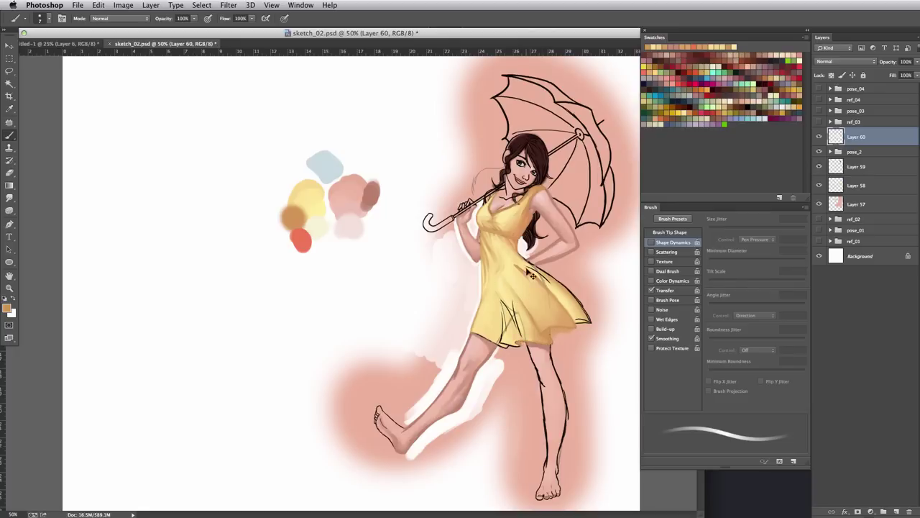
- Undo the last stroke and cover the dark outline at the skirt's flared hem corner with a sampled light yellow
key(ctrl+z)
alt+click(573, 311)
key(bracketright)
key(bracketright)
key(bracketright)
key(bracketright)
key(bracketright)
key(bracketright)
key(bracketright)
key(bracketright)
key(bracketright)
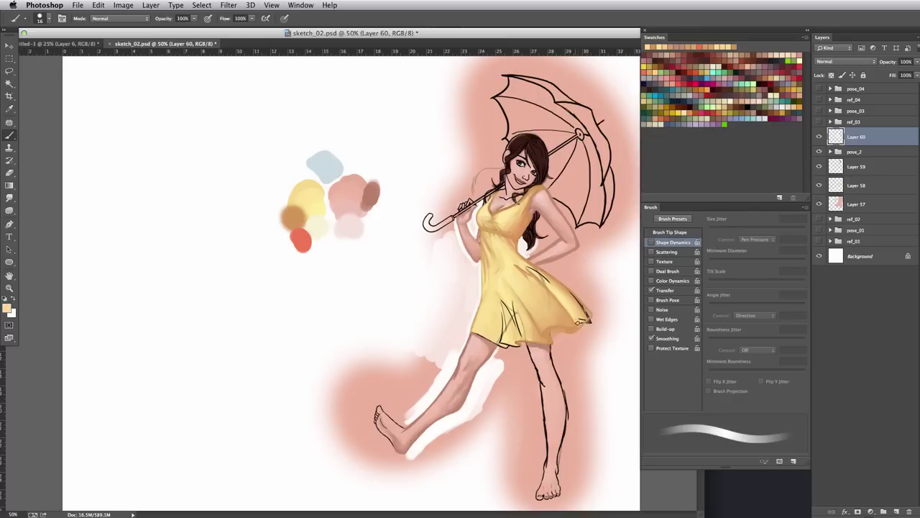
mouse_move(579, 323)
mouse_down()
mouse_move(586, 313)
mouse_move(574, 327)
mouse_up()
alt+click(574, 321)
- Soften the dark fold lines across the middle of the skirt with a much larger brush in sampled yellow
alt+click(519, 288)
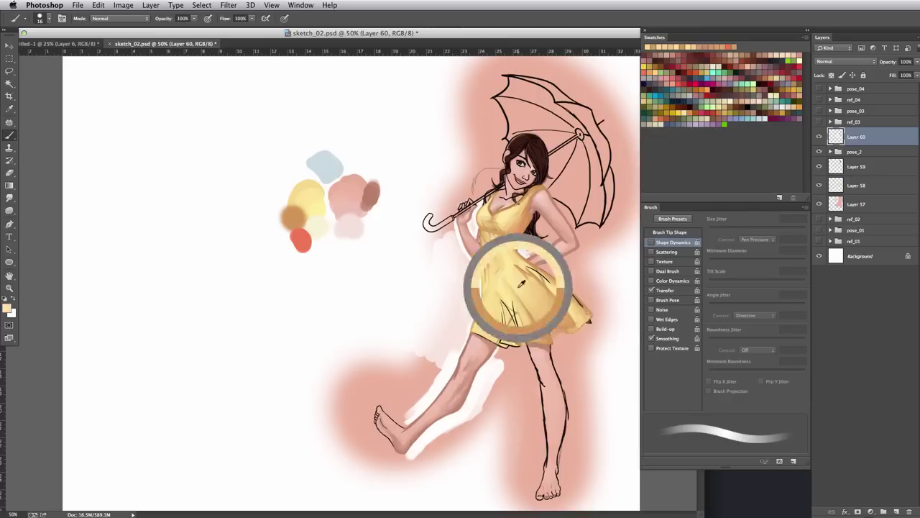
key(bracketright)
key(bracketright)
key(bracketright)
key(bracketright)
key(bracketright)
key(bracketright)
key(bracketright)
key(bracketright)
key(bracketright)
key(bracketright)
key(bracketright)
key(bracketright)
key(bracketright)
drag(529, 270, 543, 285)
drag(511, 315, 513, 333)
- Duplicate the pose_2 group and hide the original
click(855, 152)
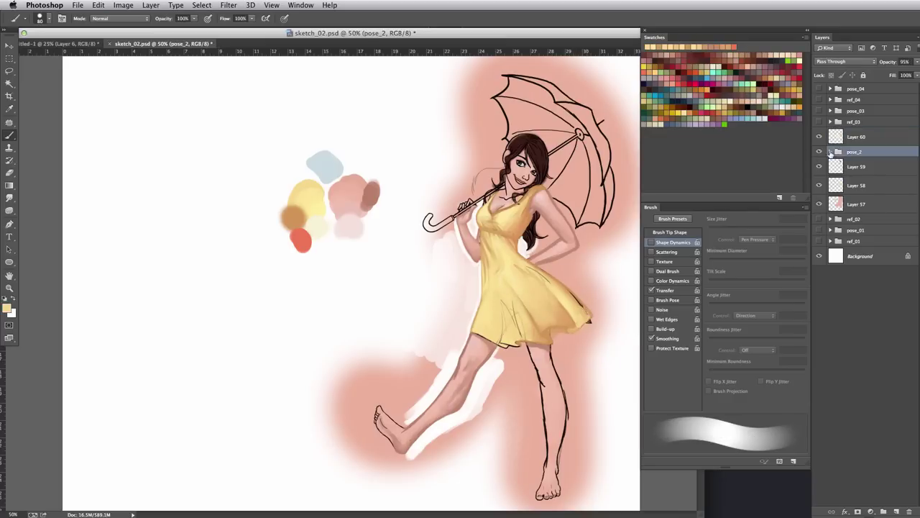
key(ctrl+j)
click(819, 294)
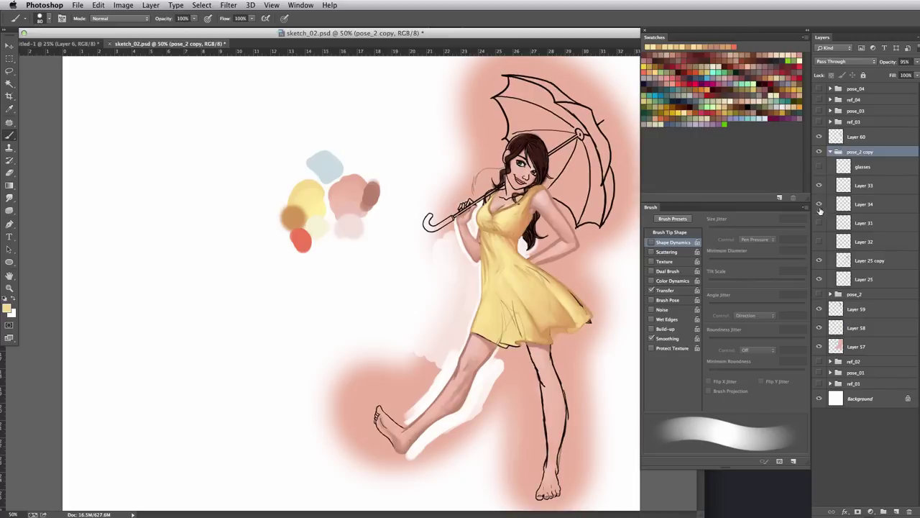
- Fade the figure's line art on Layer 25 copy with a large soft Eraser, and collapse the group
click(866, 261)
key(e)
mouse_move(534, 360)
mouse_down()
mouse_move(550, 356)
mouse_move(552, 428)
mouse_move(507, 330)
mouse_move(497, 223)
mouse_move(501, 229)
mouse_up()
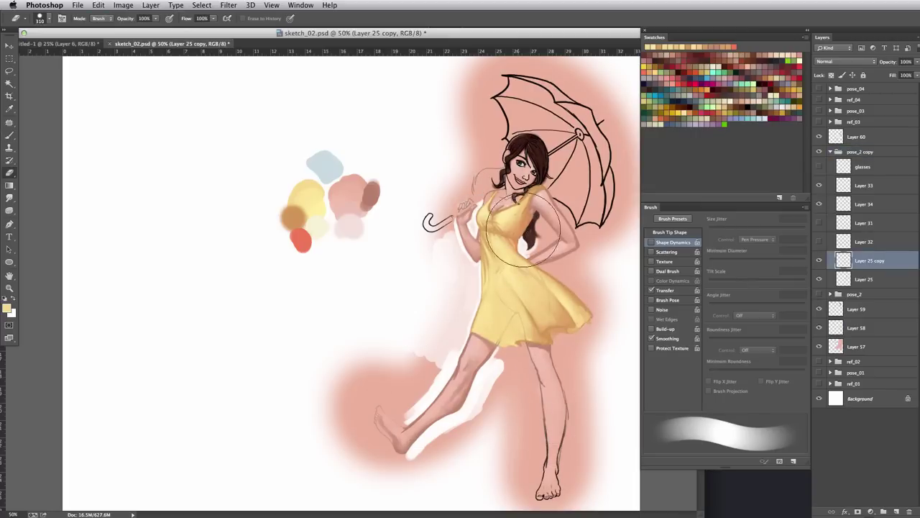
key(alt+bracketleft)
click(830, 152)
- On Layer 60, repaint the skirt's front folds and hem edge with yellows and browns sampled from the dress
click(856, 137)
key(b)
drag(512, 261, 496, 251)
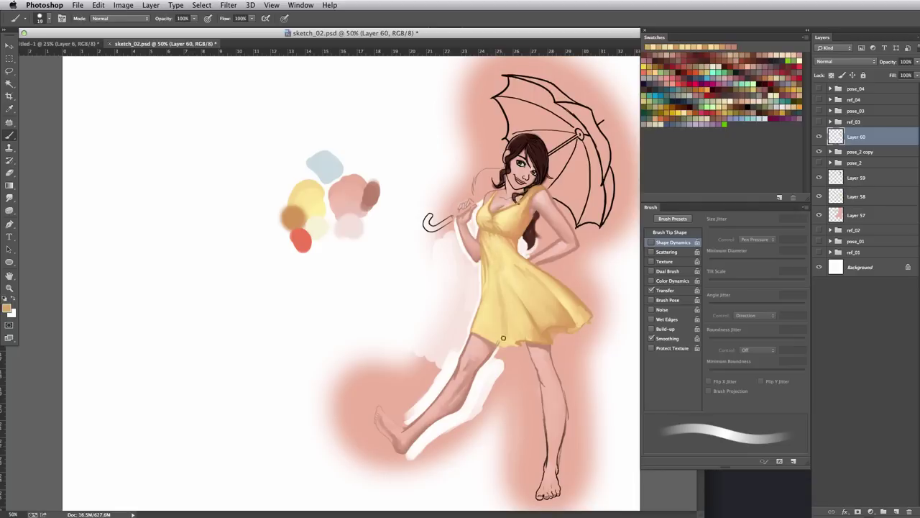
alt+click(518, 341)
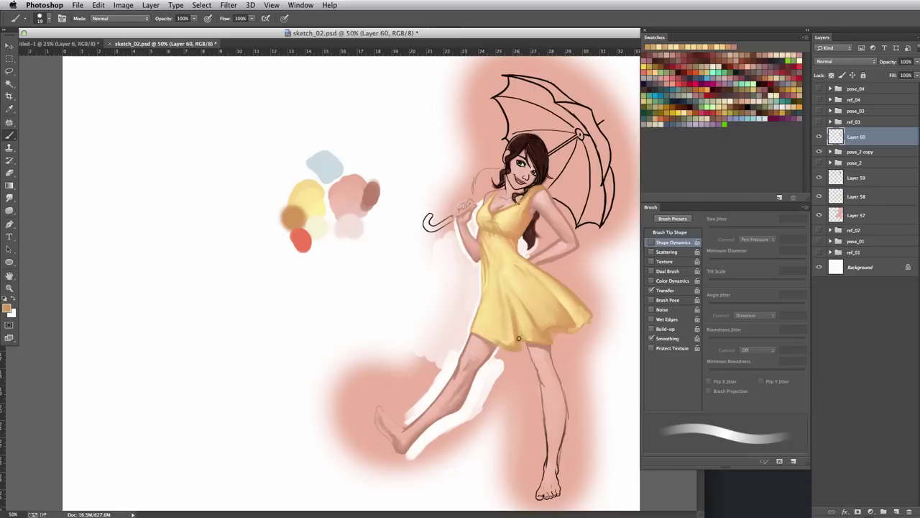
alt+click(524, 335)
key(bracketright)
key(bracketright)
key(bracketleft)
key(bracketleft)
key(bracketleft)
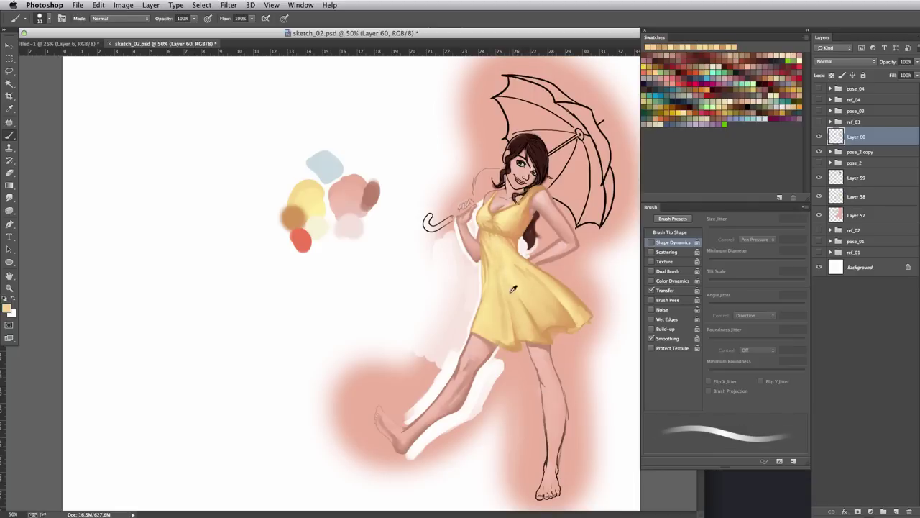
alt+click(512, 335)
alt+click(513, 271)
alt+click(525, 340)
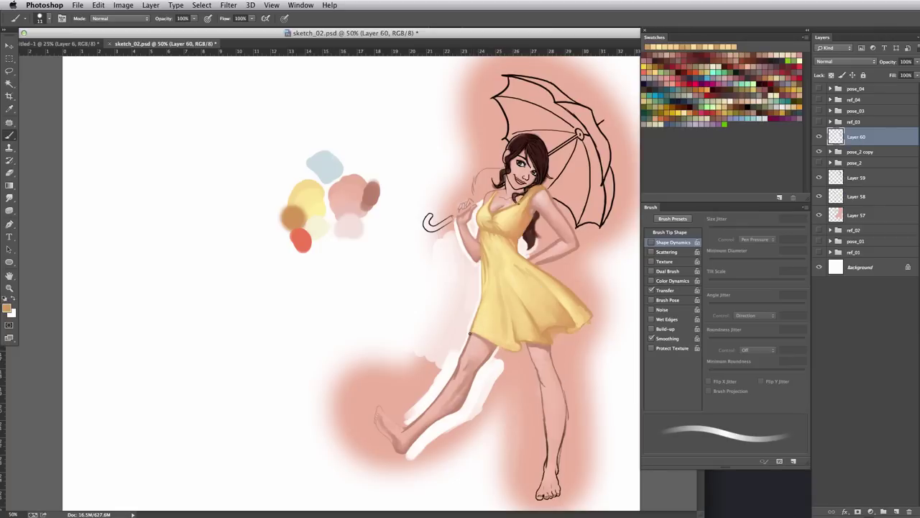
- Paint white beneath the hem between the legs and smooth the raised thigh with sampled skin tones
alt+click(494, 353)
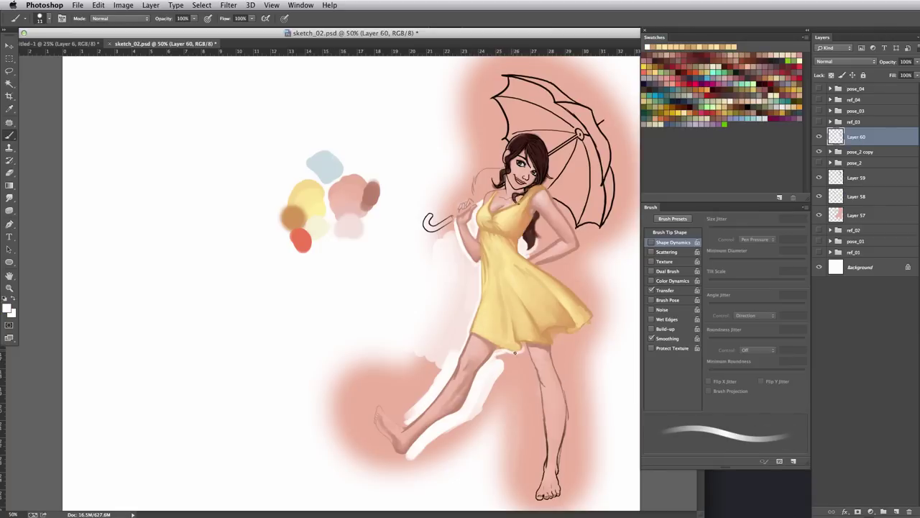
alt+click(534, 356)
alt+click(502, 330)
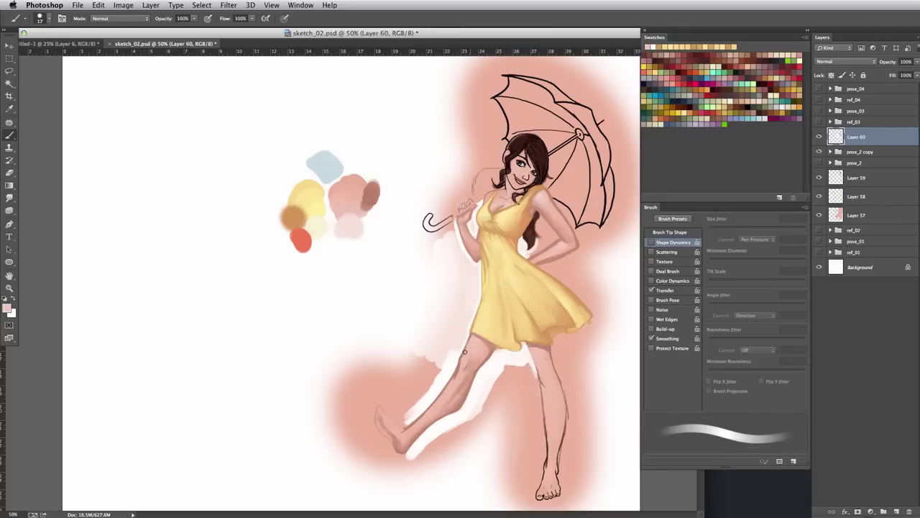
alt+click(491, 349)
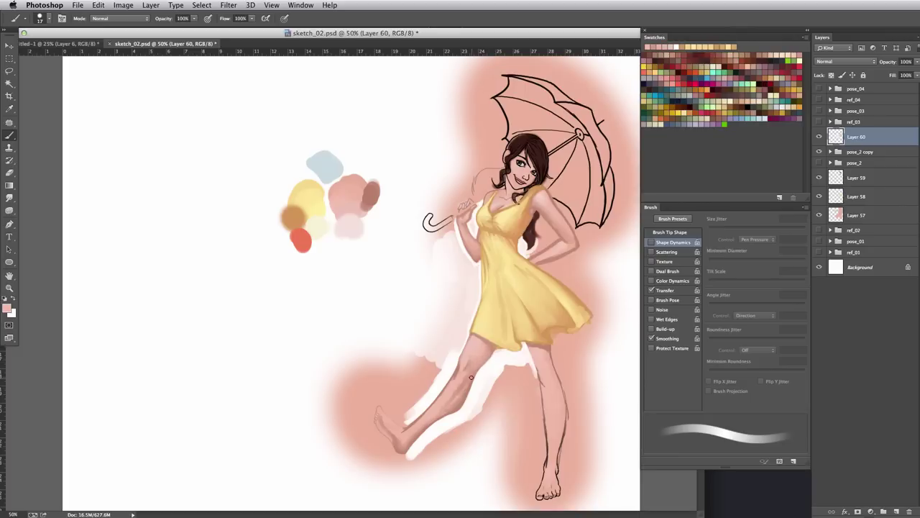
alt+click(487, 362)
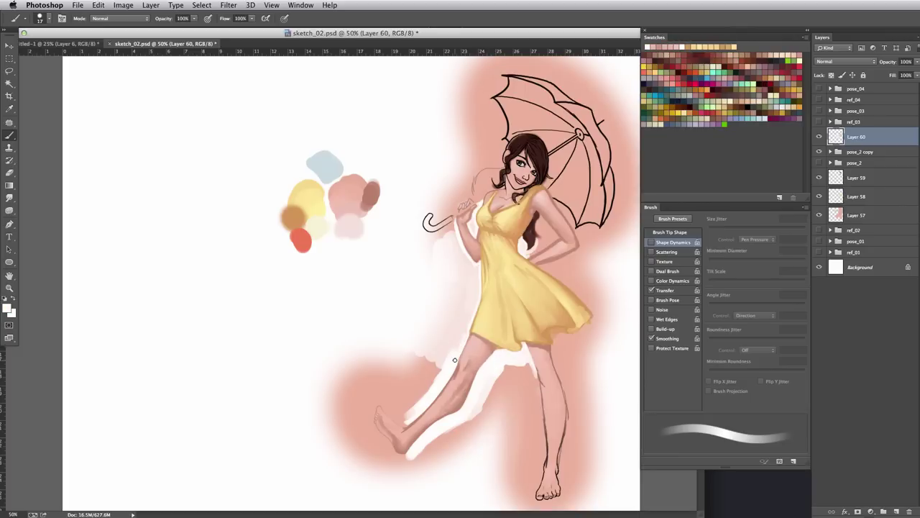
alt+click(454, 367)
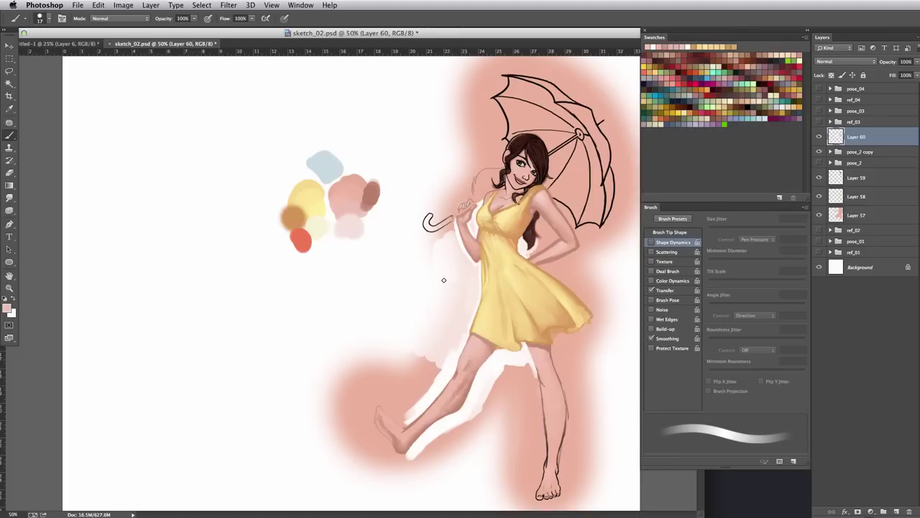
- Clean the raised thigh's outer edge and the background beside the forearm and dress with sampled white
alt+click(488, 366)
drag(464, 348, 457, 369)
key(bracketright)
key(bracketright)
mouse_move(453, 233)
mouse_down()
mouse_move(435, 235)
mouse_move(473, 282)
mouse_up()
- Paint over the outlines of the bent arm and elbow with sampled skin tones, varying the brush size
key(bracketleft)
key(bracketleft)
alt+click(559, 229)
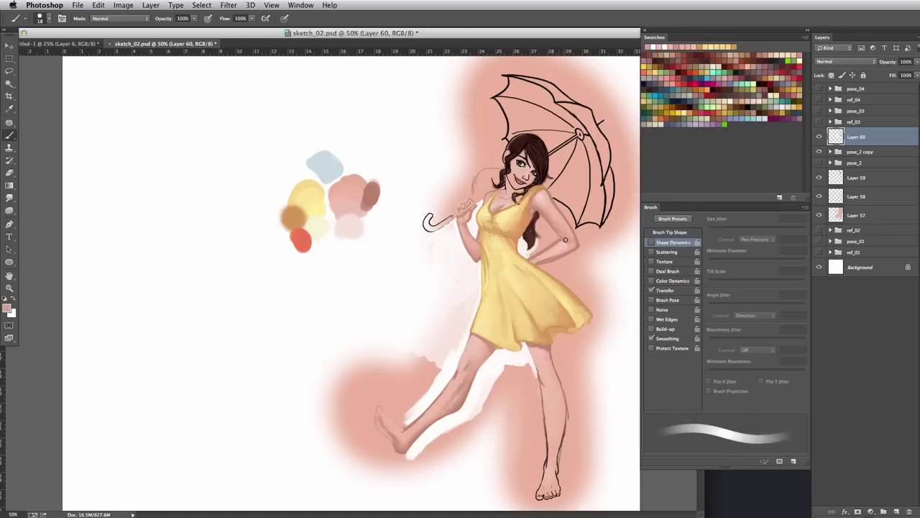
mouse_move(565, 221)
mouse_down()
mouse_move(575, 245)
mouse_move(540, 261)
mouse_move(532, 247)
mouse_move(529, 257)
mouse_up()
alt+click(568, 236)
key(bracketright)
key(bracketright)
key(bracketleft)
key(bracketleft)
key(bracketleft)
alt+click(526, 249)
key(bracketleft)
key(bracketleft)
alt+click(562, 243)
- Paint near-white over the pink background around the bent arm and beside the flared skirt
alt+click(545, 231)
key(bracketright)
key(bracketright)
mouse_move(558, 199)
mouse_down()
mouse_move(582, 248)
mouse_move(544, 267)
mouse_up()
key(bracketleft)
key(bracketleft)
mouse_move(566, 285)
mouse_down()
mouse_move(548, 273)
mouse_move(591, 314)
mouse_up()
key(bracketright)
key(bracketright)
key(bracketright)
mouse_move(584, 267)
mouse_down()
mouse_move(624, 278)
mouse_move(601, 241)
mouse_up()
- Cover the pink background below the flared hem and beside the standing thigh with sampled near-white
mouse_move(604, 328)
mouse_down()
mouse_move(588, 329)
mouse_move(564, 394)
mouse_up()
alt+click(553, 354)
alt+click(586, 330)
key(bracketright)
key(bracketright)
key(bracketright)
key(bracketright)
drag(571, 343, 588, 384)
key(bracketleft)
key(bracketleft)
key(bracketleft)
key(bracketleft)
- Paint over the standing leg's outlines from the hem down to the ankle with sampled skin tones
alt+click(546, 363)
drag(530, 346, 539, 381)
drag(551, 349, 564, 395)
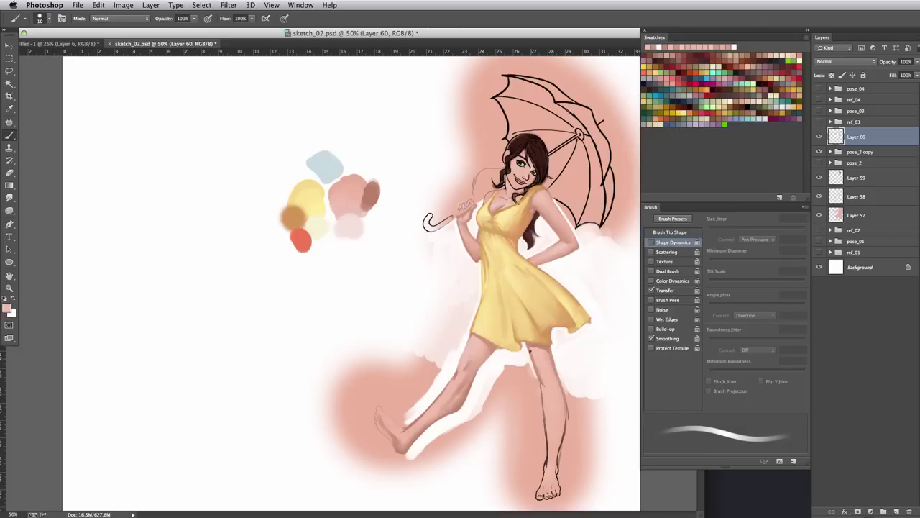
alt+click(533, 349)
drag(527, 346, 535, 354)
alt+click(534, 367)
mouse_move(533, 364)
mouse_down()
mouse_move(545, 429)
mouse_move(552, 387)
mouse_move(561, 467)
mouse_up()
alt+click(549, 384)
- Paint near-white along both sides of the standing leg and across the pink background between and below the legs
key(bracketright)
key(bracketright)
key(bracketright)
key(bracketright)
alt+click(568, 374)
drag(533, 368, 544, 462)
key(bracketleft)
key(bracketleft)
key(bracketleft)
mouse_move(550, 406)
mouse_down()
mouse_move(552, 464)
mouse_move(533, 459)
mouse_up()
key(bracketright)
key(bracketright)
key(bracketright)
key(bracketright)
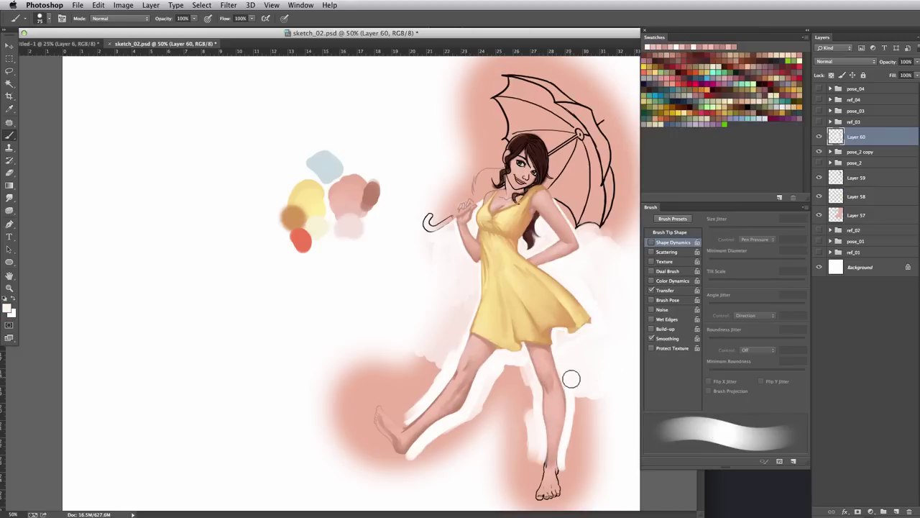
drag(525, 384, 470, 412)
drag(458, 451, 404, 469)
drag(501, 463, 536, 480)
- Paint white over the pink background around the umbrella handle and along both outer sides of the canopy
key(bracketleft)
key(bracketleft)
key(bracketleft)
key(bracketleft)
drag(441, 219, 449, 219)
drag(490, 77, 480, 171)
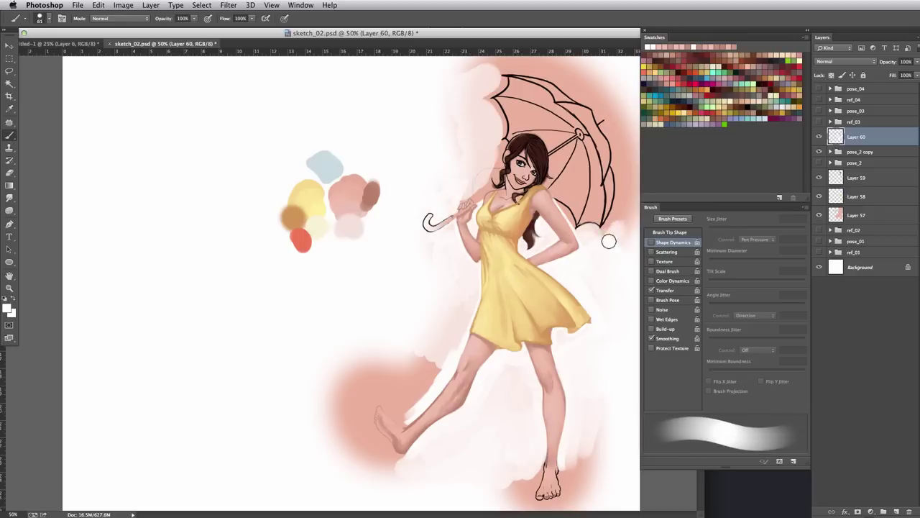
drag(629, 147, 612, 237)
- Refine the legs with sampled skin tones and lighten the pink background around the raised foot
alt+click(549, 406)
key(bracketleft)
key(bracketleft)
key(bracketleft)
key(bracketleft)
alt+click(460, 363)
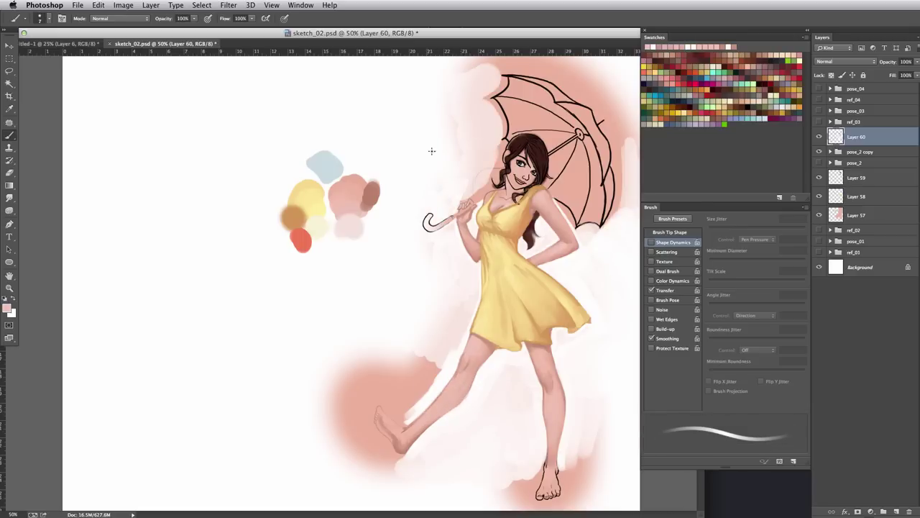
drag(427, 364, 403, 460)
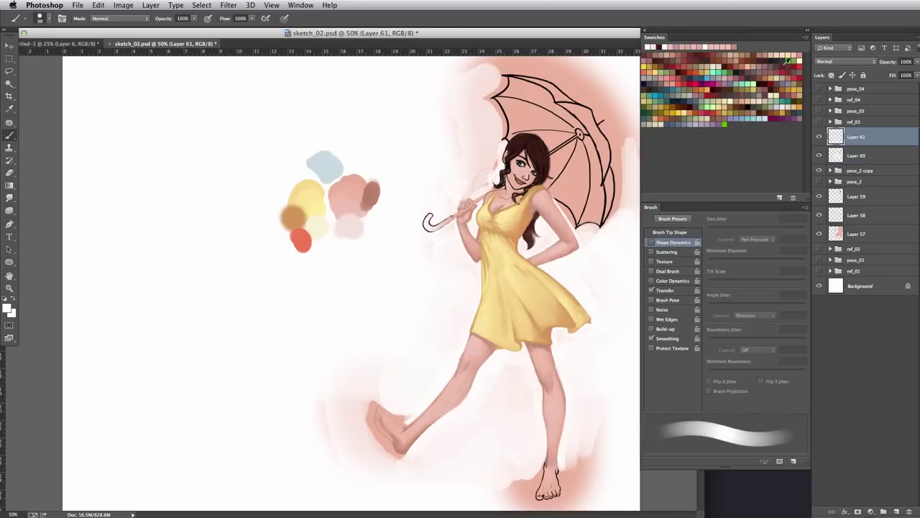
- Fill the umbrella canopy with dark maroon on a new layer and erase the paint overlapping the figure
key(ctrl+shift+alt+n)
drag(504, 79, 558, 164)
key(e)
mouse_move(547, 108)
mouse_down()
mouse_move(604, 187)
mouse_move(615, 230)
mouse_move(592, 197)
mouse_move(554, 181)
mouse_up()
- Paint lighter maroon folds across the umbrella canopy on a new layer with a small brush
click(895, 511)
key(b)
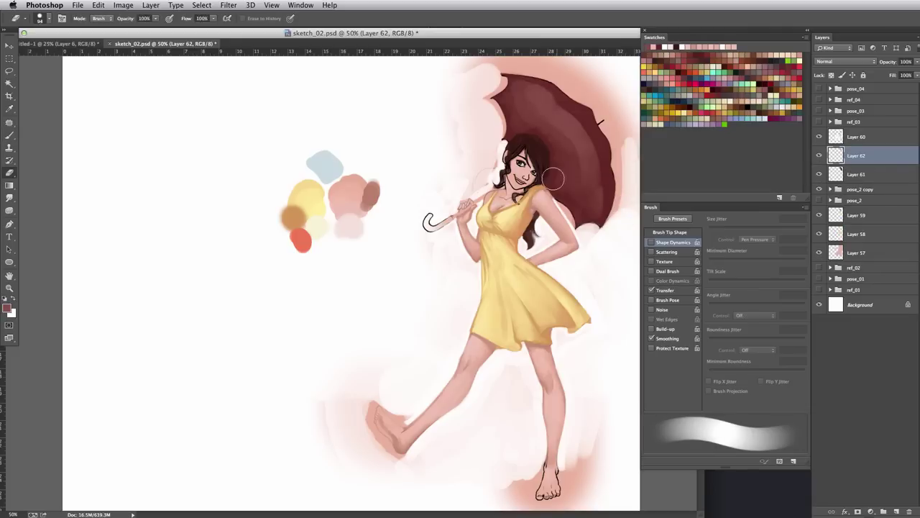
key(bracketleft)
key(bracketleft)
mouse_move(581, 208)
mouse_down()
mouse_move(557, 172)
mouse_move(553, 143)
mouse_up()
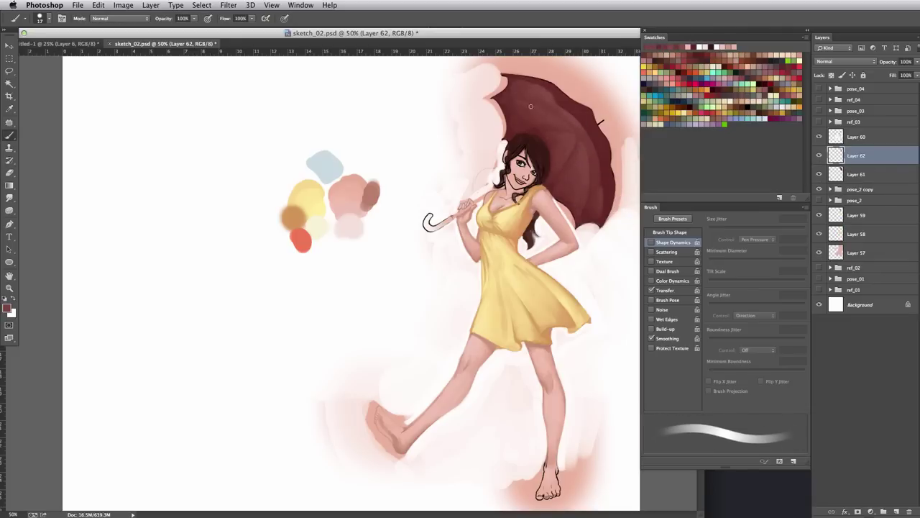
- Paint white around the outer edges of the umbrella canopy on a new layer with a large brush
key(ctrl+shift+alt+n)
key(x)
key(bracketright)
key(bracketright)
key(bracketright)
key(bracketright)
mouse_move(580, 235)
mouse_down()
mouse_move(614, 162)
mouse_move(535, 85)
mouse_move(552, 165)
mouse_move(580, 89)
mouse_move(498, 75)
mouse_move(482, 151)
mouse_up()
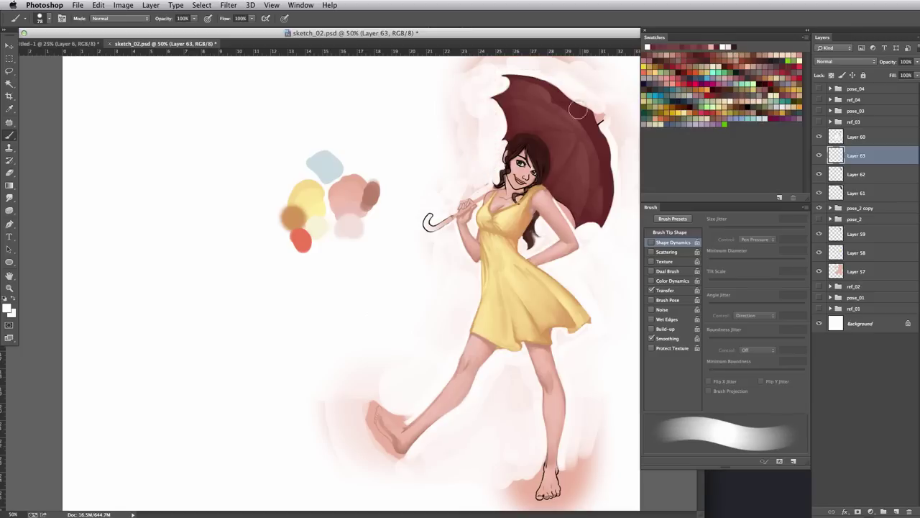
- Cover the black outlines of the standing foot with a sampled skin tone, using a small brush
key(bracketleft)
key(bracketleft)
key(bracketleft)
key(bracketleft)
key(bracketleft)
key(bracketleft)
alt+click(556, 486)
- Lighten the pink background around the standing foot with near-white on a new layer
key(ctrl+shift+alt+n)
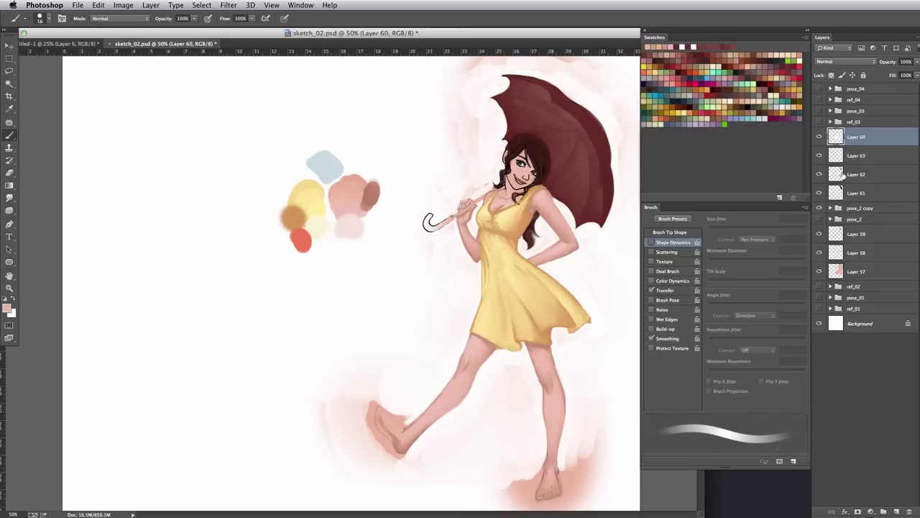
key(bracketright)
key(bracketright)
key(bracketright)
key(bracketright)
key(bracketright)
drag(557, 486, 558, 471)
alt+click(575, 446)
mouse_move(532, 468)
mouse_down()
mouse_move(540, 468)
mouse_move(545, 505)
mouse_move(514, 489)
mouse_up()
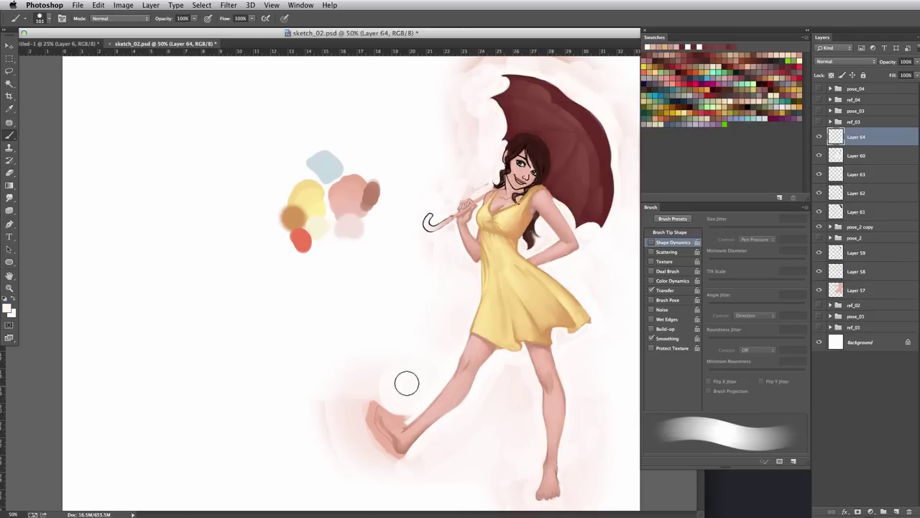
- Paint near-white around the raised foot and beside the canopy, and clean the foot's edges with sampled skin tone
mouse_move(407, 382)
mouse_down()
mouse_move(381, 399)
mouse_move(400, 456)
mouse_up()
alt+click(402, 433)
drag(363, 410, 397, 460)
drag(475, 67, 460, 162)
- Repaint the hair beside the face and the curls at the neck with sampled dark brown, narrowing the brush for details
alt+click(509, 214)
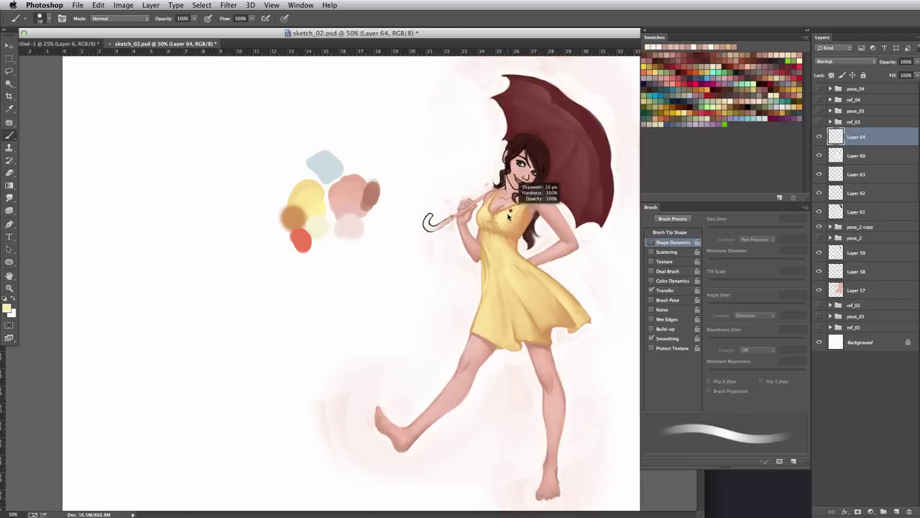
alt+click(539, 154)
drag(543, 140, 552, 177)
key(bracketleft)
key(bracketleft)
key(bracketleft)
alt+click(545, 204)
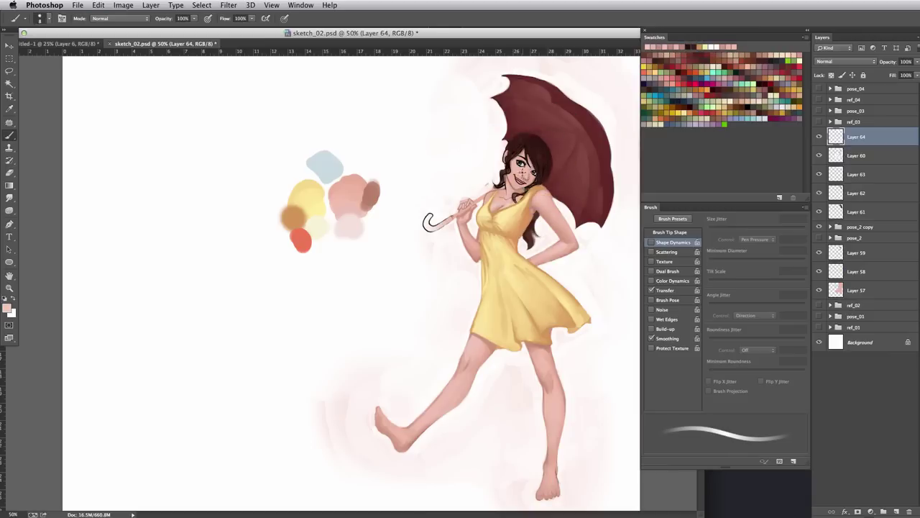
drag(494, 174, 501, 189)
- Flip the canvas horizontally, touch up the canopy with sampled maroon, and flip the canvas back
key(h)
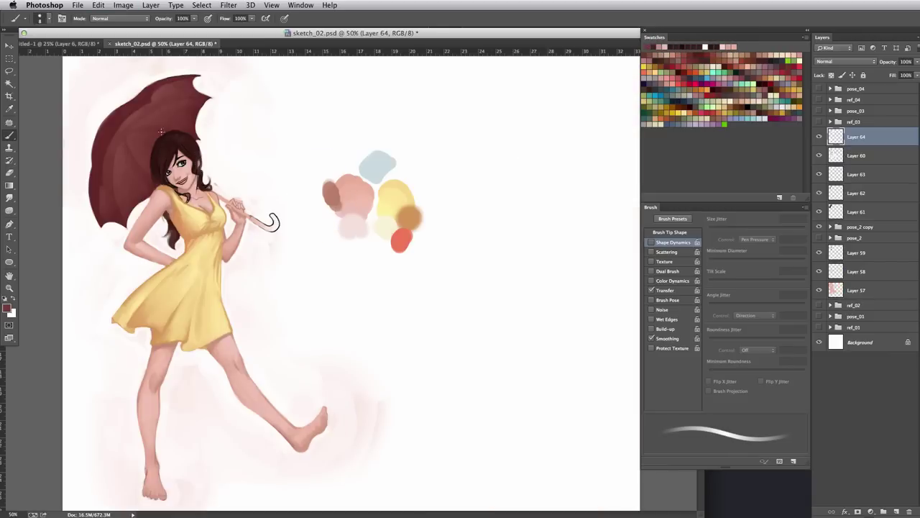
alt+click(161, 137)
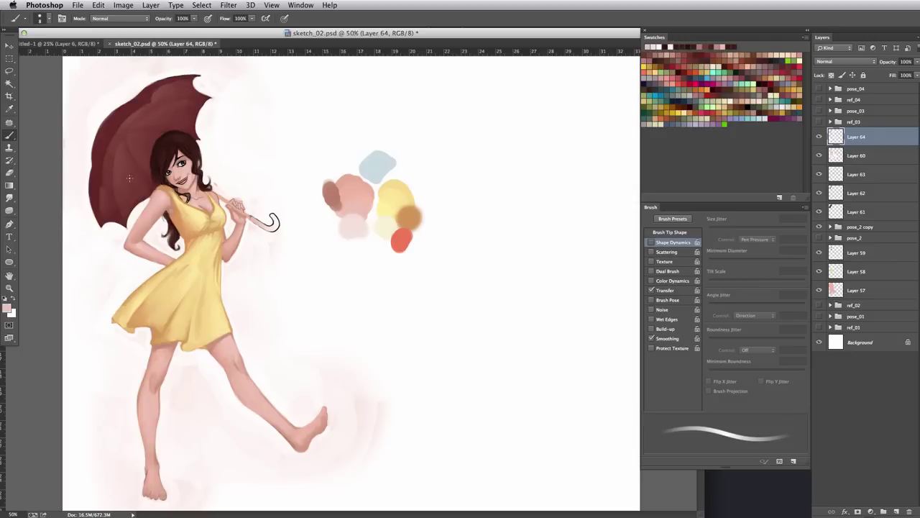
key(h)
- Paint the umbrella's shaft and curved handle grey-green on a new layer
key(ctrl+shift+alt+n)
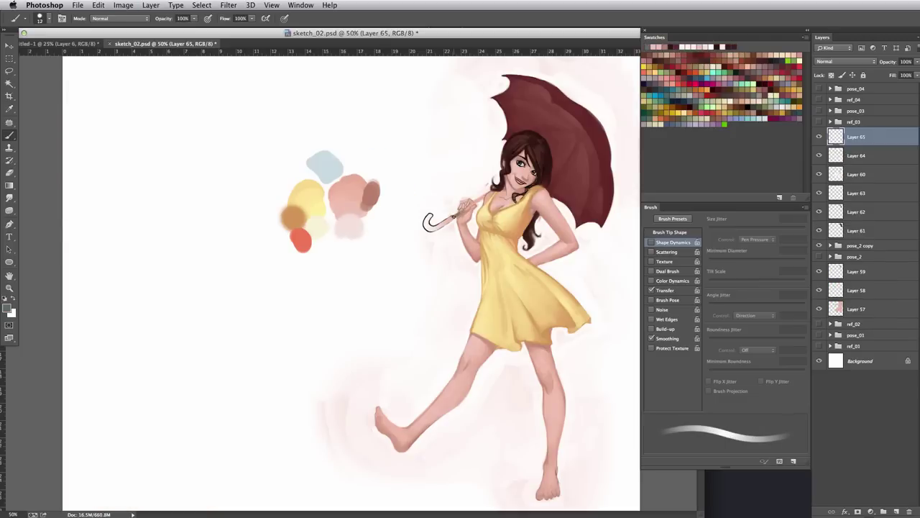
mouse_move(427, 224)
mouse_down()
mouse_move(452, 218)
mouse_move(447, 206)
mouse_up()
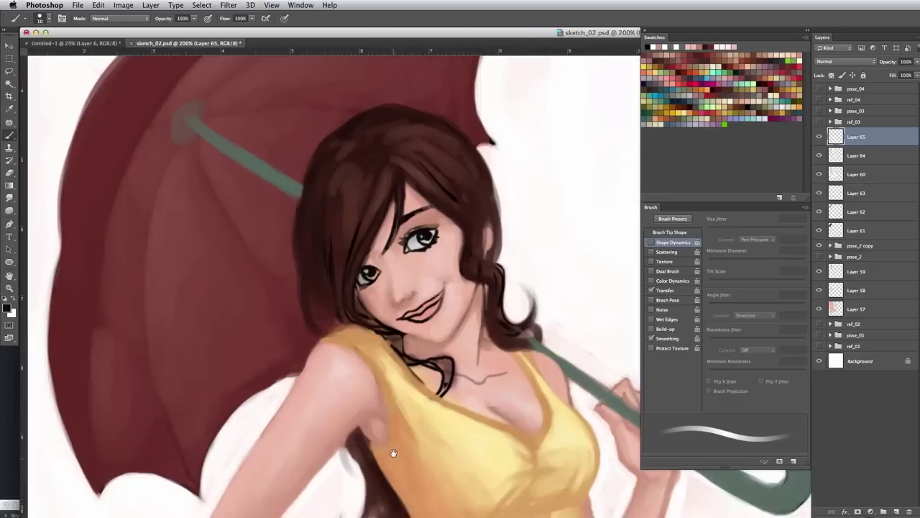
- Paint both irises green and refine the eyes with sampled skin tone on a new layer
alt+click(445, 240)
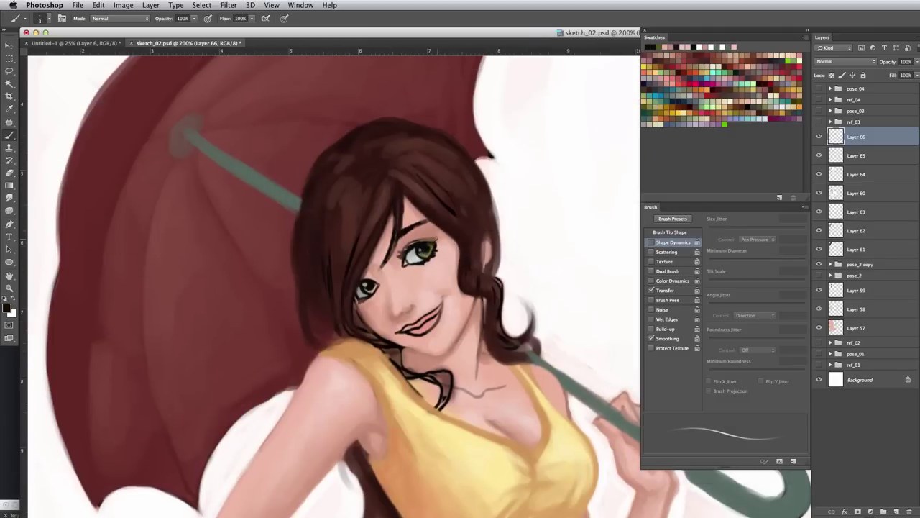
key(x)
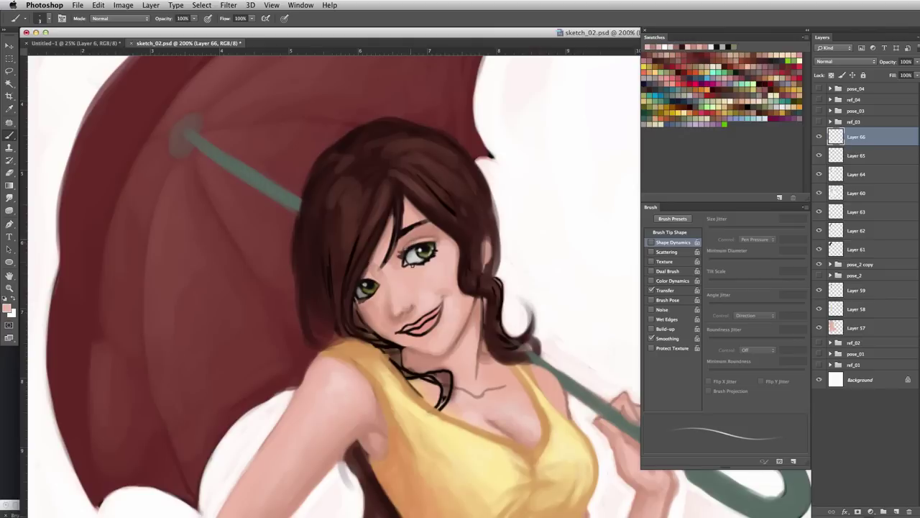
alt+click(476, 313)
key(x)
drag(476, 313, 480, 352)
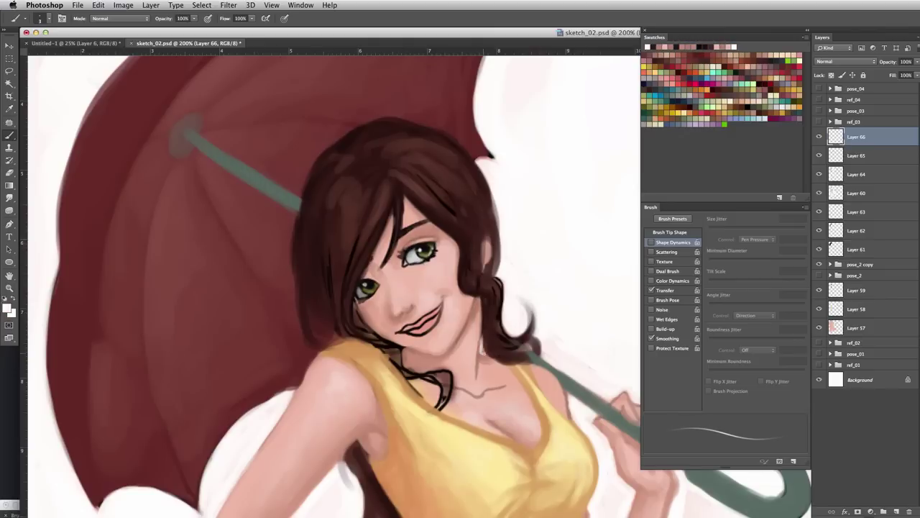
key(ctrl+z)
- Paint over the black mouth outlines with soft pink and skin tones, adjusting the brush size between the lips and cheek
key(x)
key(bracketright)
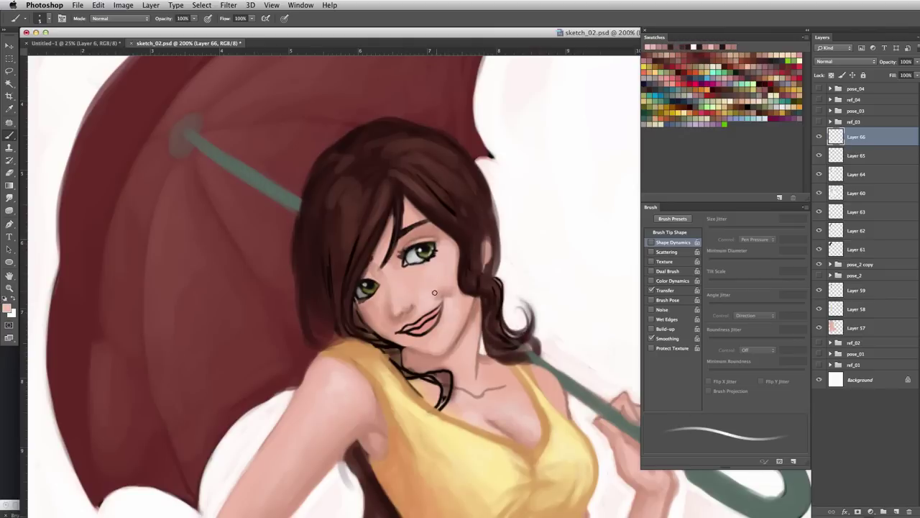
key(bracketright)
key(bracketleft)
key(bracketleft)
mouse_move(403, 327)
mouse_down()
mouse_move(440, 309)
mouse_move(432, 323)
mouse_up()
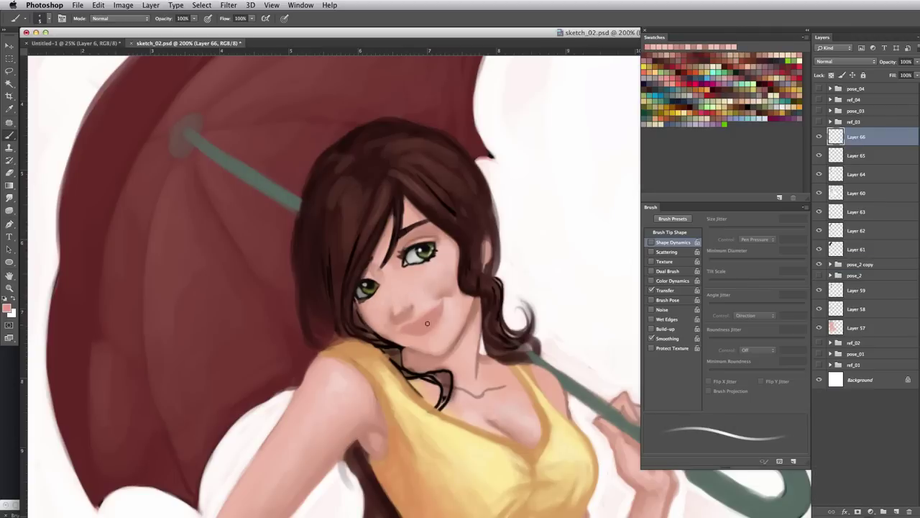
key(bracketright)
key(bracketleft)
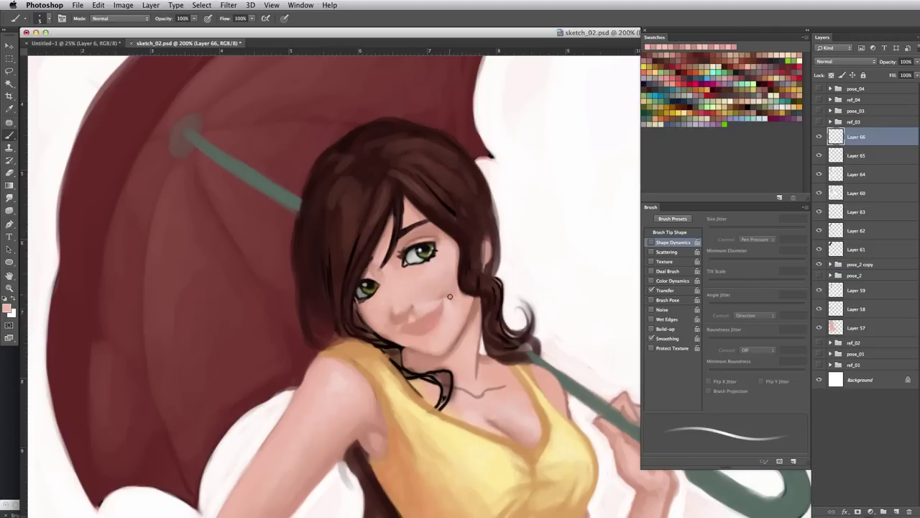
key(bracketleft)
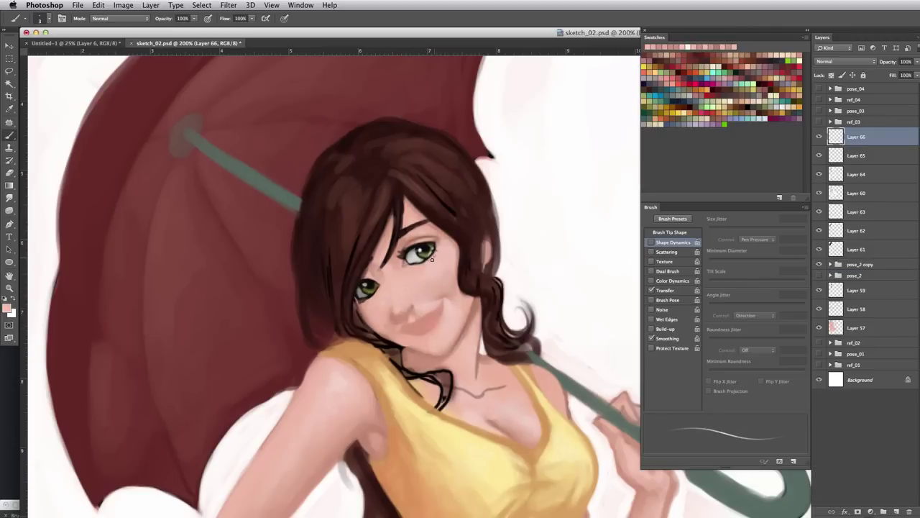
- Paint sampled dark brown along the hair by the ear and across the fringe, and define the line between the lips
alt+click(490, 209)
drag(492, 207, 498, 279)
drag(480, 227, 487, 272)
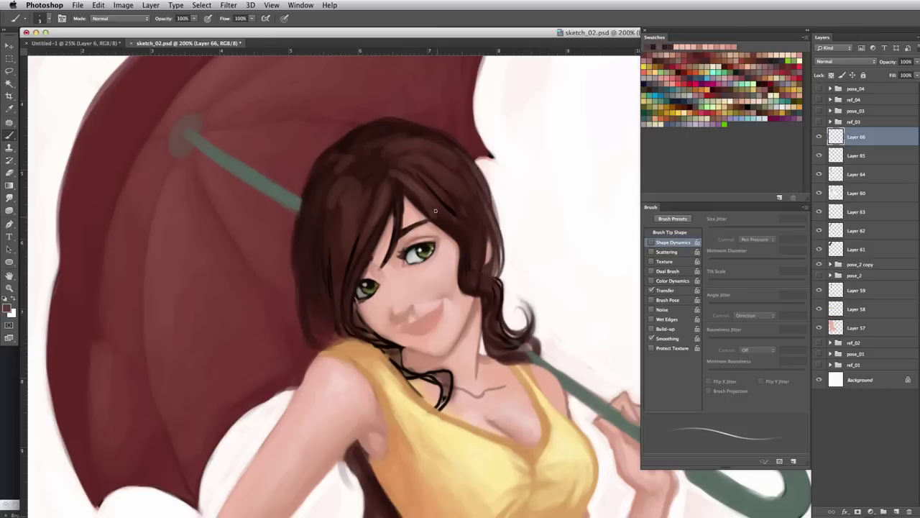
drag(394, 214, 372, 265)
drag(461, 288, 479, 305)
drag(425, 323, 400, 328)
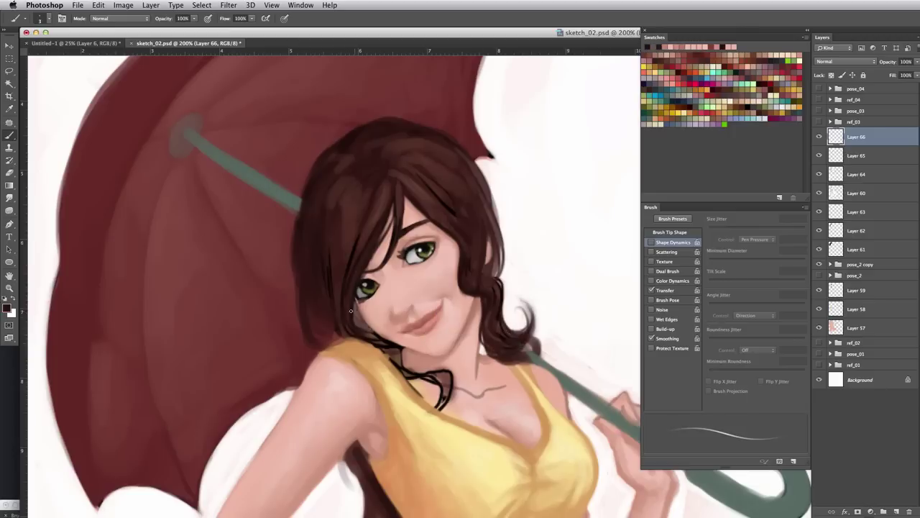
- Fill the outlined lock of hair curling over the dress strap below the chin with dark brown
alt+click(393, 310)
key(bracketright)
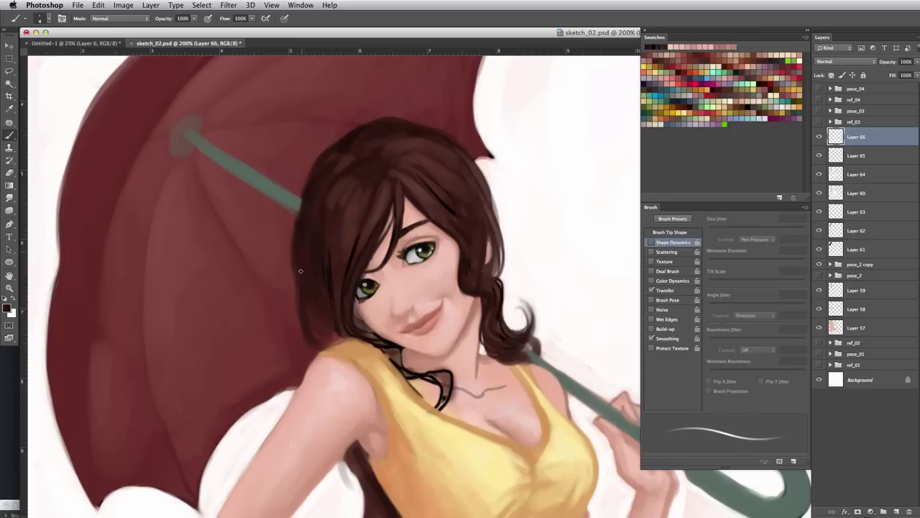
mouse_move(383, 350)
mouse_down()
mouse_move(400, 377)
mouse_move(445, 407)
mouse_up()
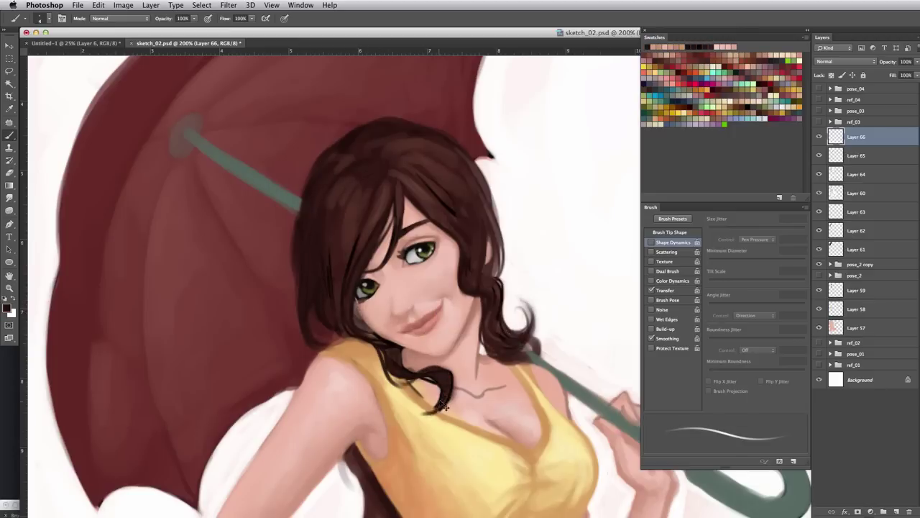
- Soften the collarbone lines and chest along the neckline with a sampled skin tone
alt+click(409, 338)
key(bracketright)
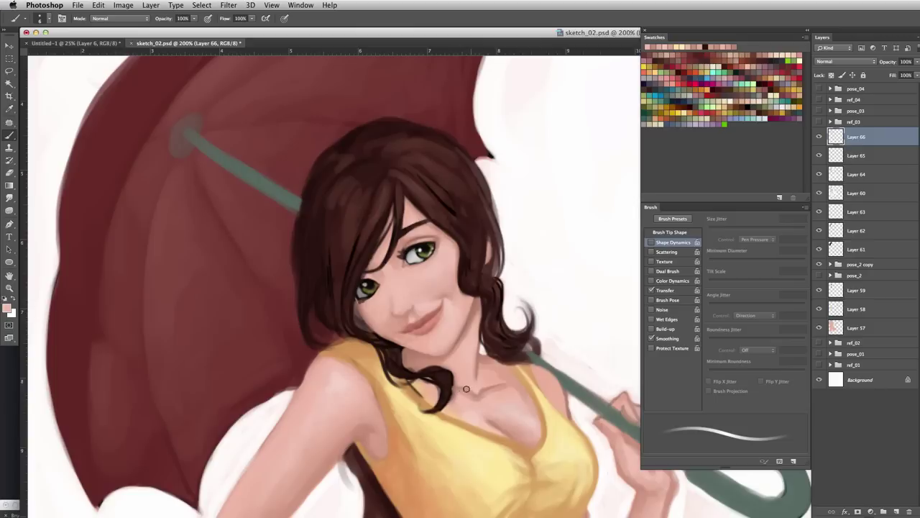
drag(492, 411, 502, 434)
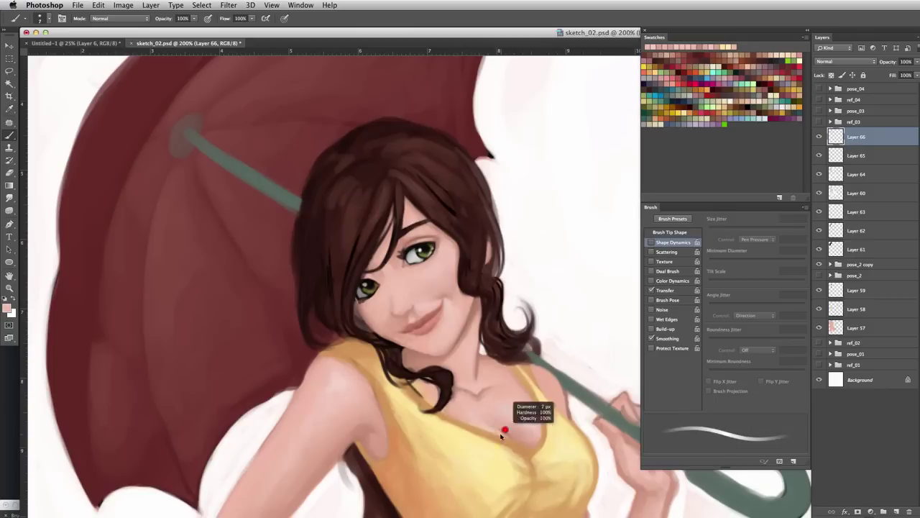
- Group the painted layers above the pose_2 copy group and name the group pass 1
key(ctrl+minus)
alt+click(473, 329)
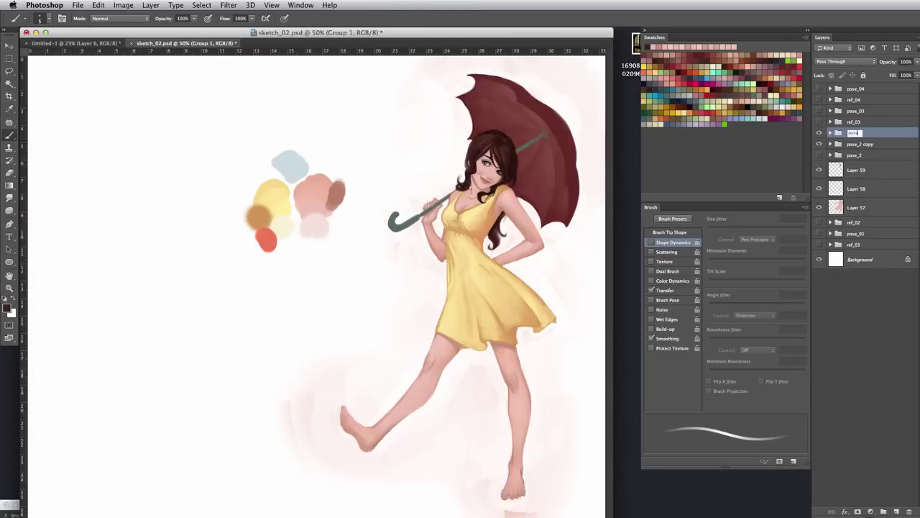
key(Return)
- Add soft shading to the bent arm and dress on a new layer above the pass 1 group, using a large brush
key(ctrl+shift+alt+n)
key(ctrl+plus)
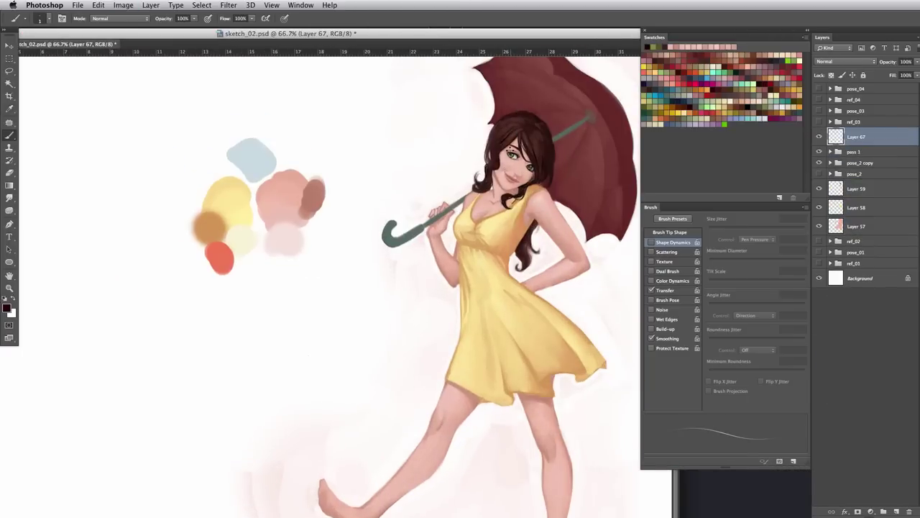
key(bracketright)
key(bracketright)
key(bracketright)
key(bracketright)
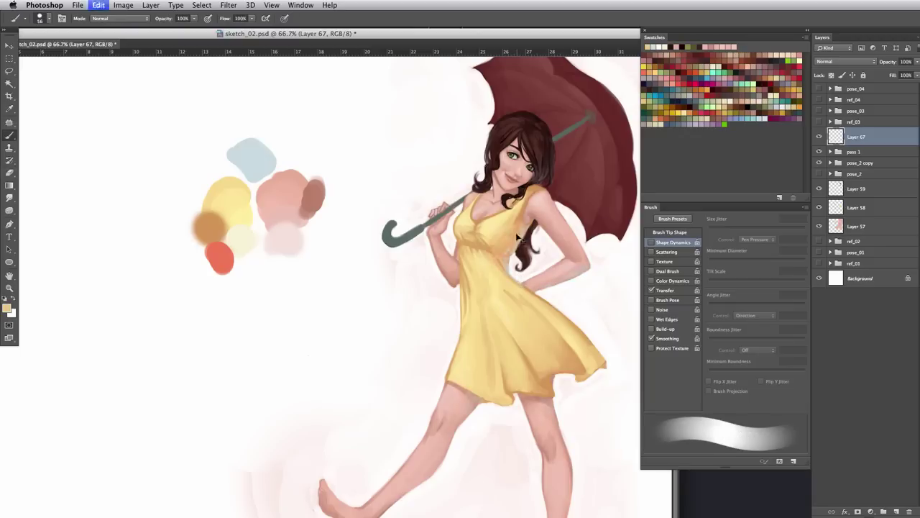
- Paint warm brown highlights through the hair and refine the eyes with sampled colors
alt+click(532, 134)
scroll(536, 161, up, 2)
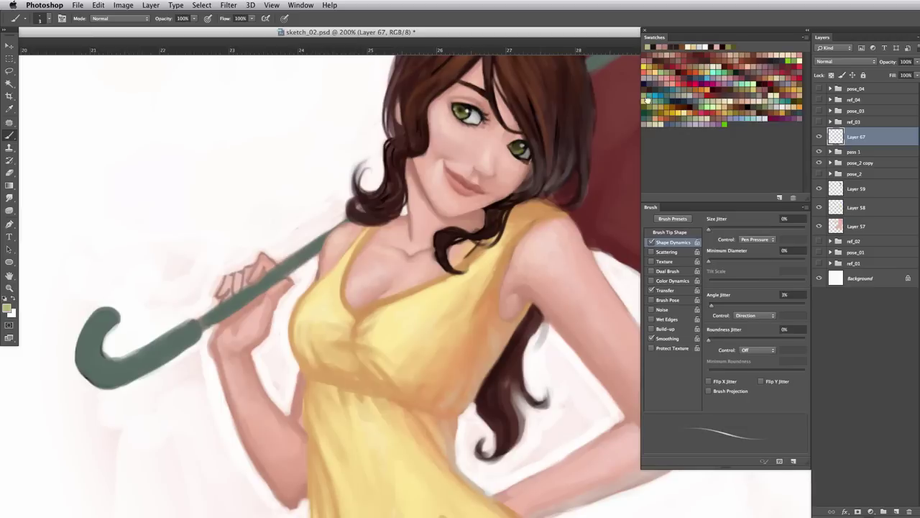
alt+click(471, 107)
right_click(472, 95)
key(Escape)
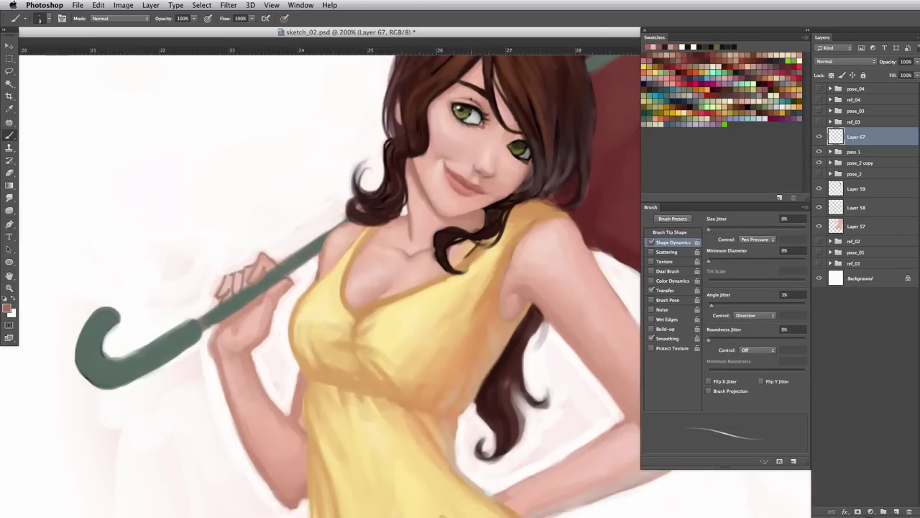
alt+click(516, 128)
scroll(533, 154, up, 5)
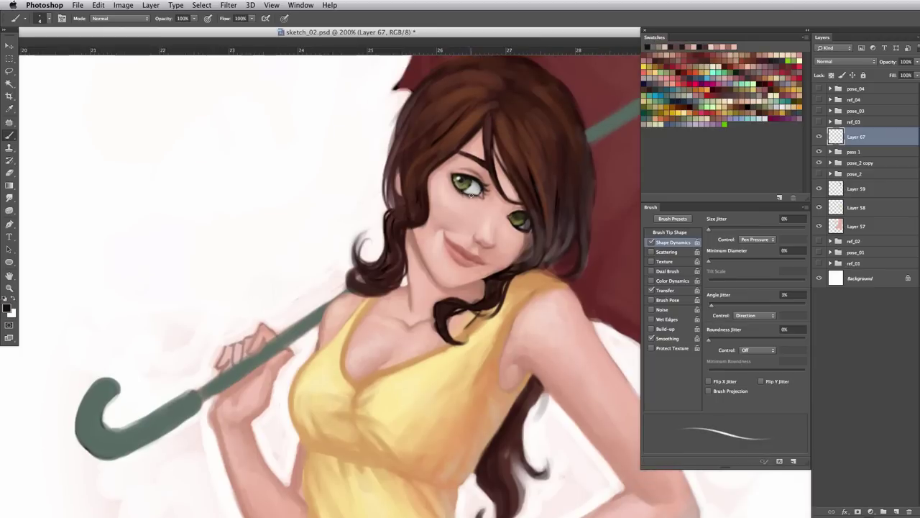
- Add rosy blush to the cheeks and redden the lips on a new layer, using Overlay blending
key(ctrl+shift+alt+n)
drag(403, 187, 456, 203)
key(shift+alt+o)
mouse_move(503, 234)
mouse_down()
mouse_move(457, 250)
mouse_move(477, 259)
mouse_up()
- Smooth the corner of the smile, the cheek and the neck with sampled skin tones on another new layer
key(ctrl+shift+alt+n)
alt+click(447, 237)
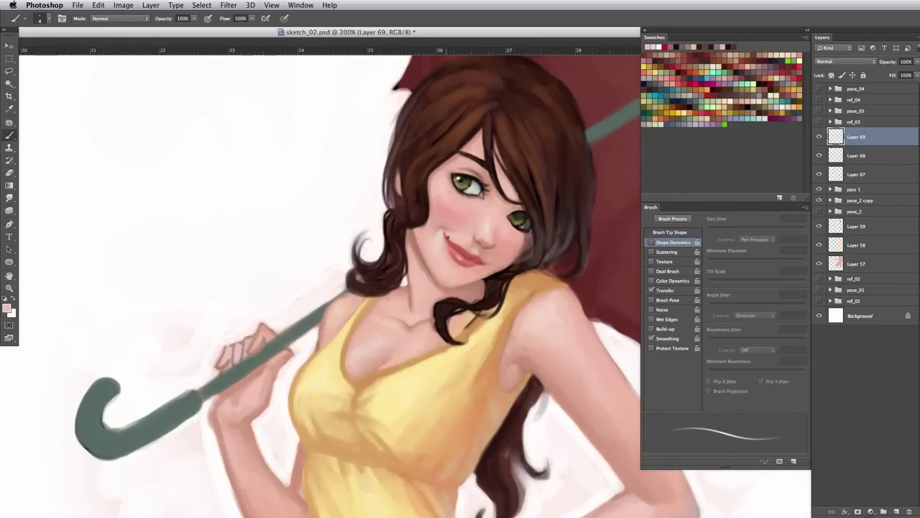
alt+click(448, 206)
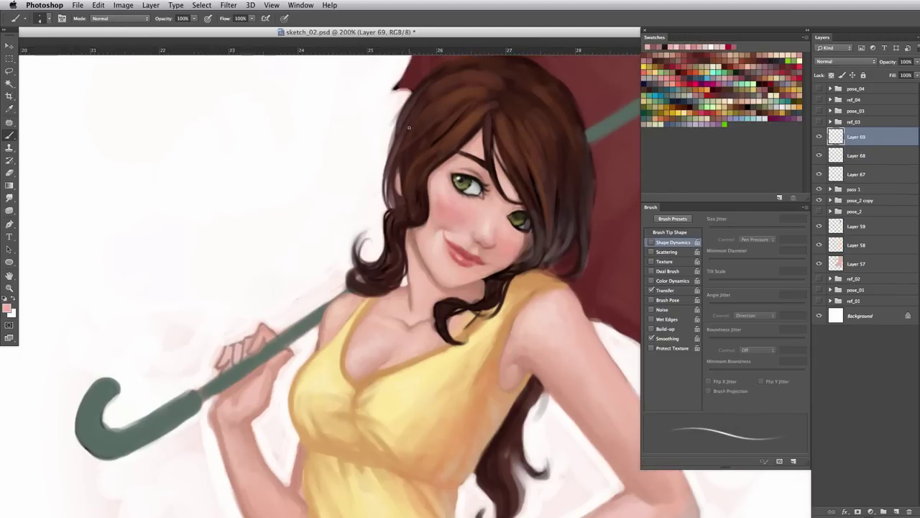
alt+click(412, 302)
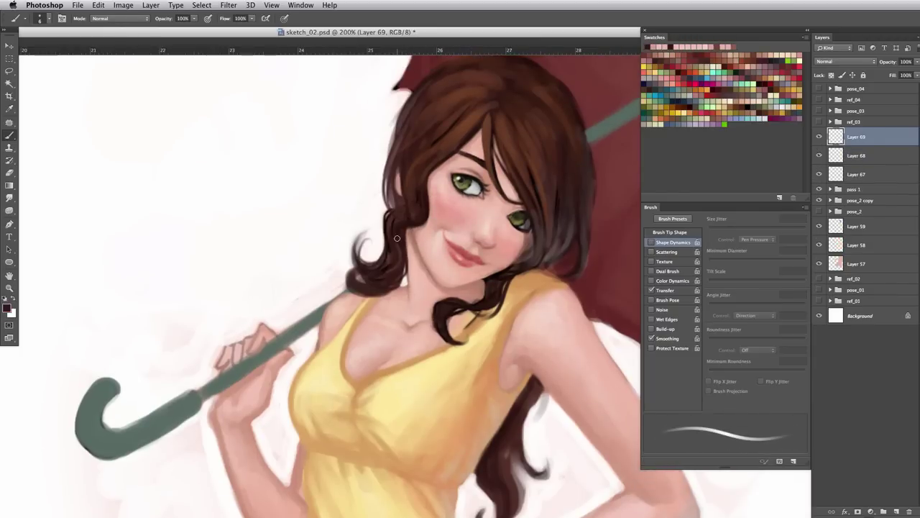
- Paint orange-brown highlights along the fringe and the strands framing the face, picking a new foreground color for them
alt+click(467, 215)
mouse_move(446, 154)
mouse_down()
mouse_move(486, 133)
mouse_move(422, 215)
mouse_up()
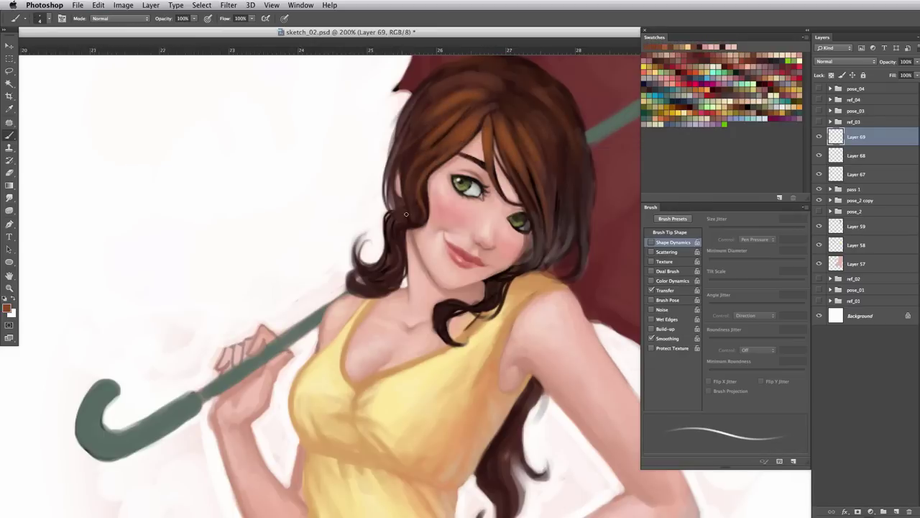
click(7, 308)
click(487, 184)
click(618, 167)
drag(460, 132, 417, 189)
drag(439, 159, 411, 173)
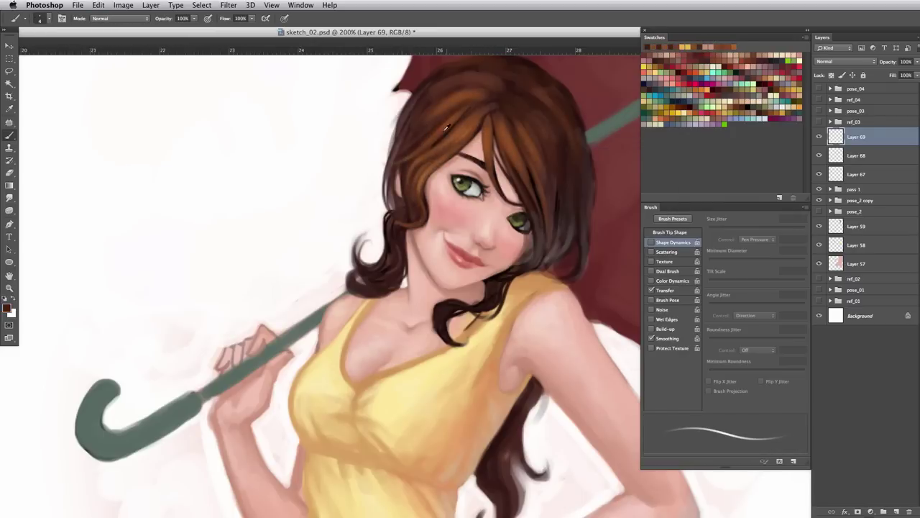
- Define the hair parting and dark strands, and brighten the orange highlights in the fringe and neck curl on a new layer
alt+click(424, 181)
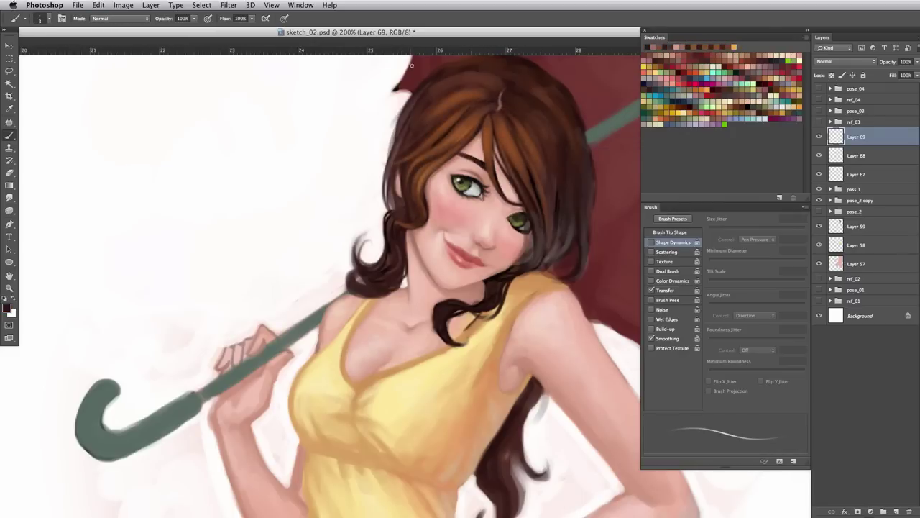
alt+click(526, 236)
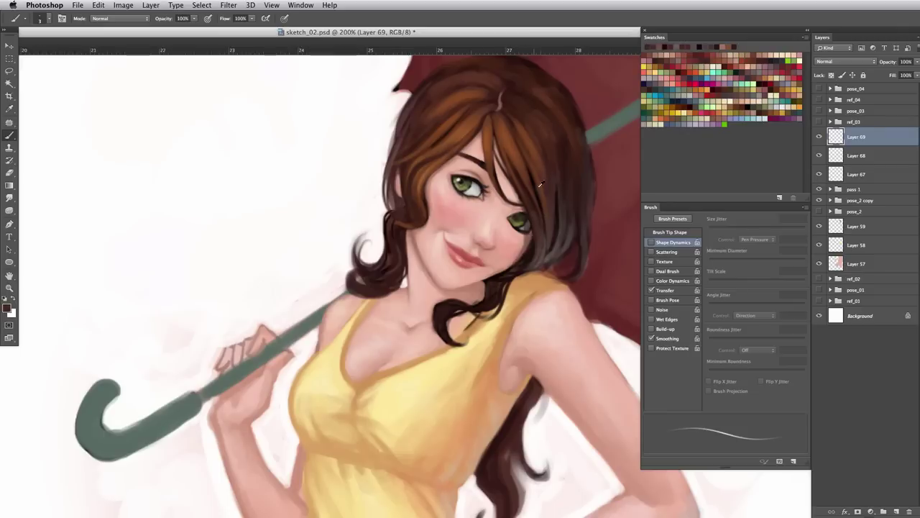
key(super+alt+shift+n)
alt+click(510, 147)
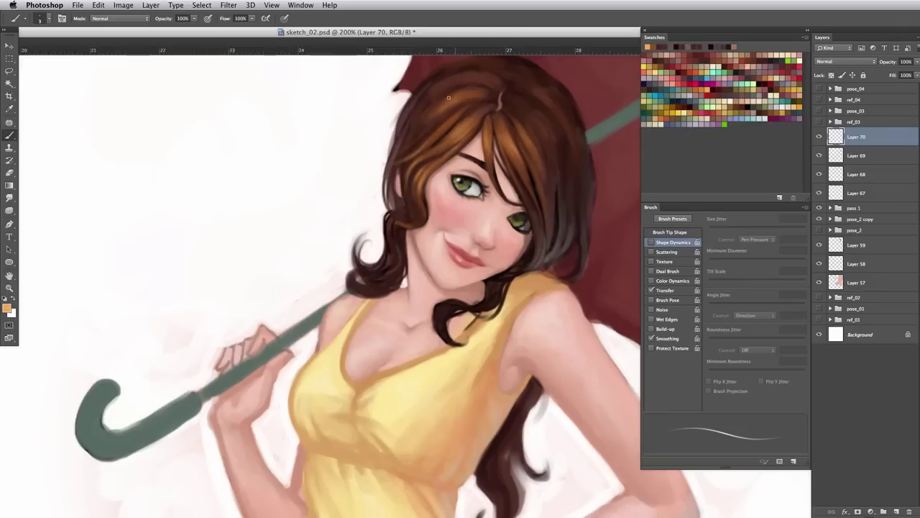
drag(398, 216, 370, 262)
scroll(370, 263, up, 3)
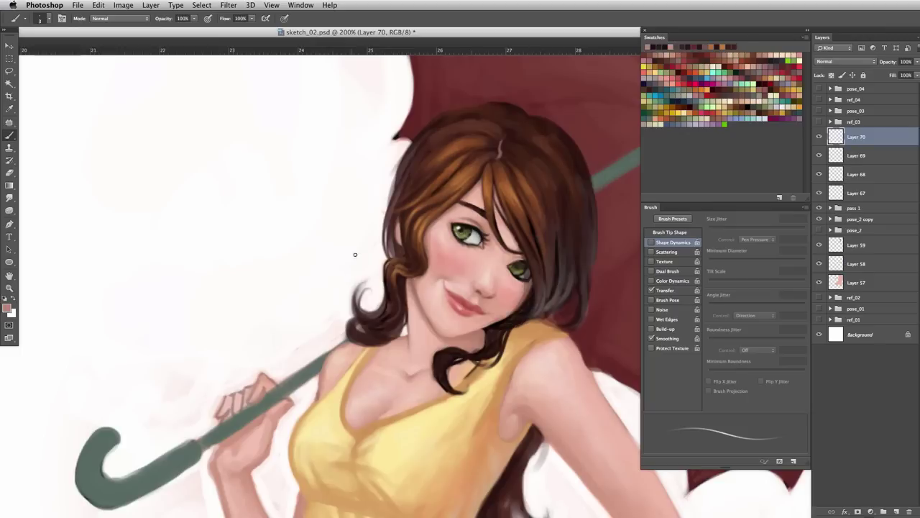
- Repaint the dress's bodice edge, shoulder strap and neckline with sampled pale yellow, varying the brush size
alt+click(350, 402)
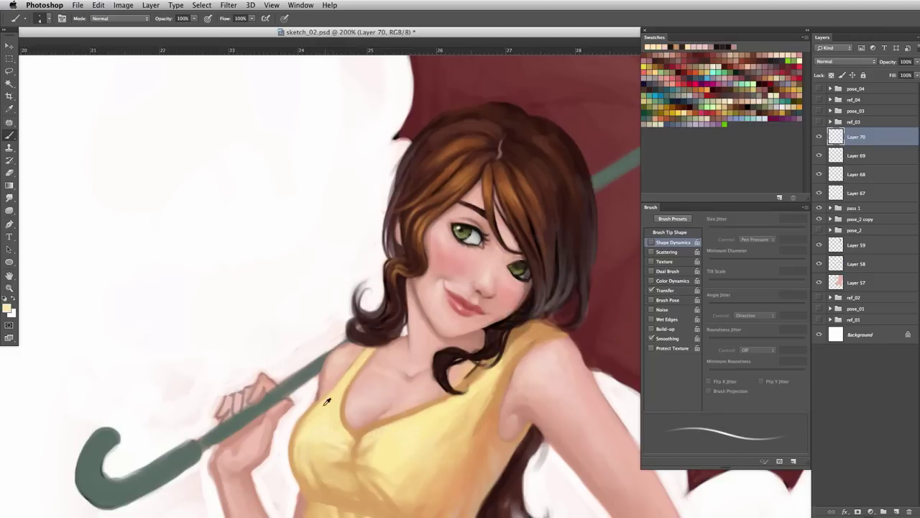
key(])
mouse_move(328, 392)
mouse_down()
mouse_move(301, 429)
mouse_move(294, 482)
mouse_up()
key([)
drag(353, 345, 316, 381)
drag(482, 374, 348, 435)
key([)
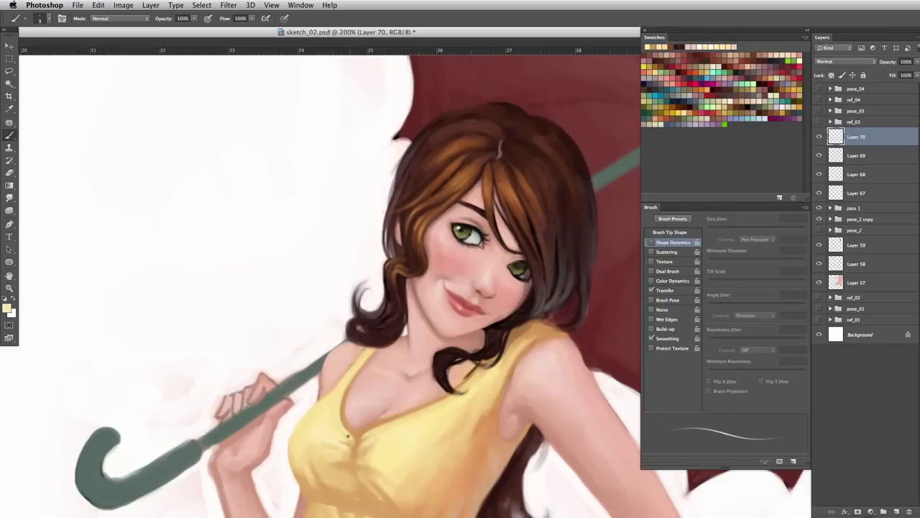
- Mirror the canvas horizontally and touch up the chest with light skin tones on a new layer
key(])
key(])
key(])
key(])
key([)
key([)
key([)
key([)
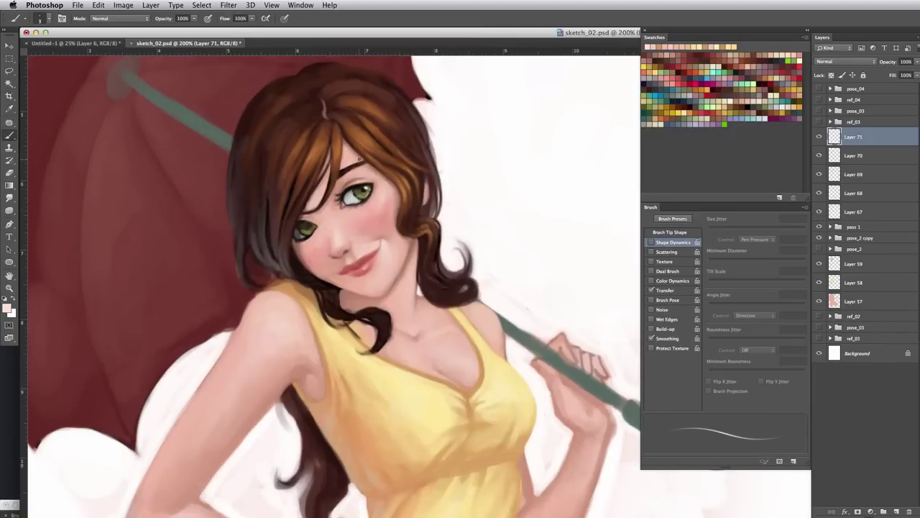
drag(460, 360, 468, 359)
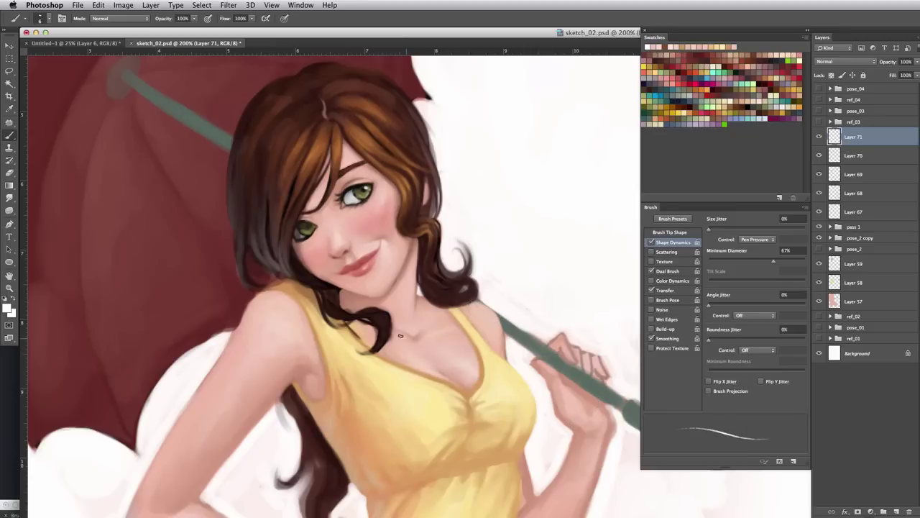
- Blend sampled skin tones over the near shoulder and down the arm to the elbow with a textured brush
key(])
key(])
key(])
key(])
alt+click(276, 373)
drag(276, 374, 251, 420)
drag(171, 480, 169, 506)
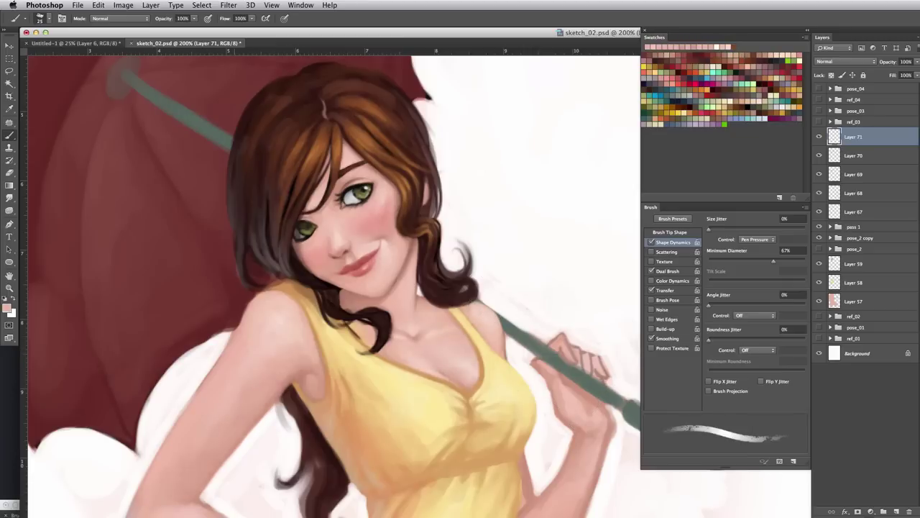
- Refine the dress's side below the armpit and smooth the bodice shading with sampled colors
key([)
alt+click(274, 372)
drag(291, 358, 352, 460)
alt+click(303, 222)
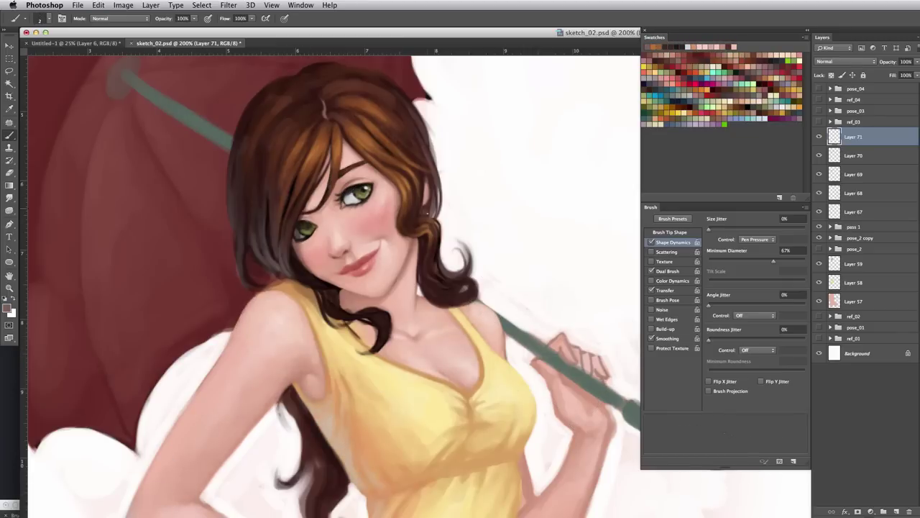
alt+click(384, 421)
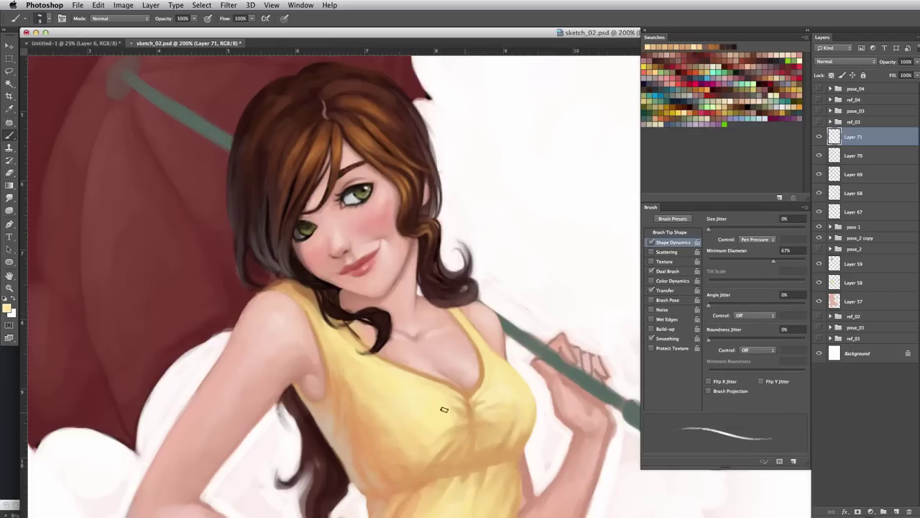
scroll(473, 340, up, 1)
- Refine the hair tips, eyes, nose and lips with sampled colors, and add dark strands to the lock behind the arm
alt+click(281, 270)
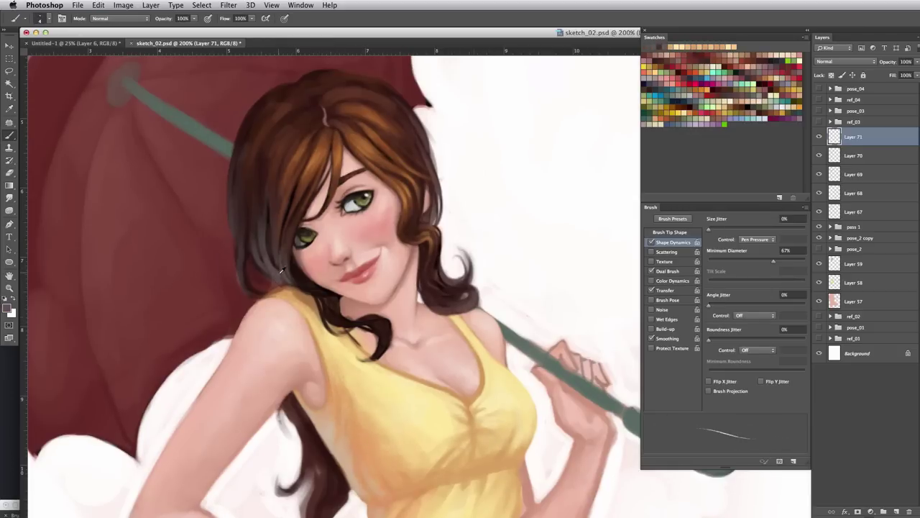
alt+click(355, 195)
alt+click(350, 207)
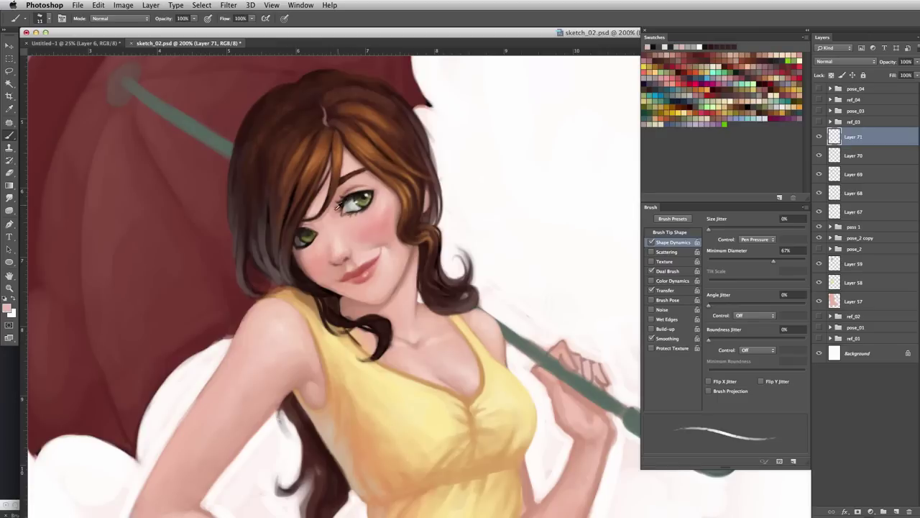
alt+click(340, 236)
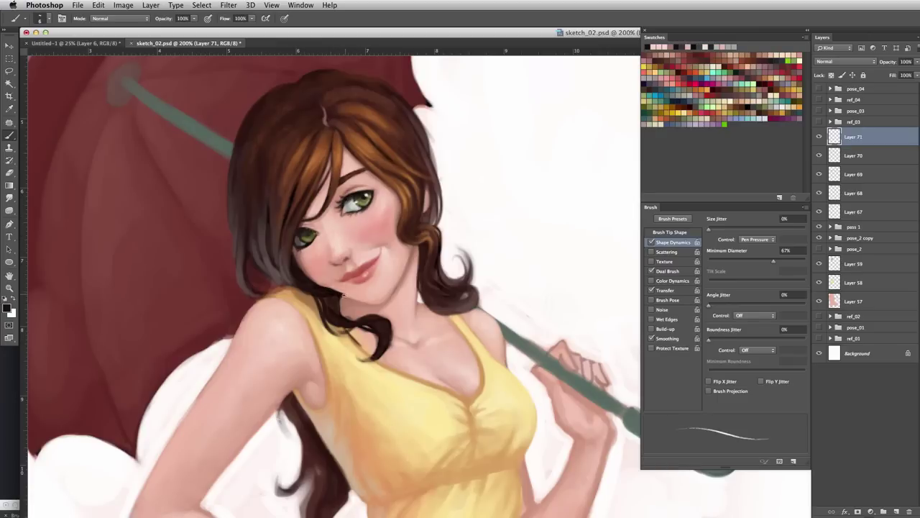
alt+click(374, 268)
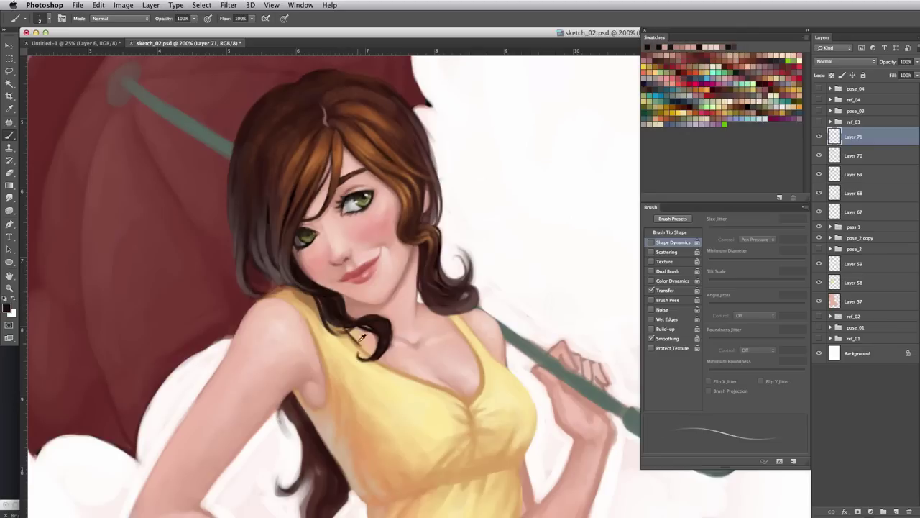
mouse_move(296, 399)
mouse_down()
mouse_move(288, 482)
mouse_move(284, 443)
mouse_up()
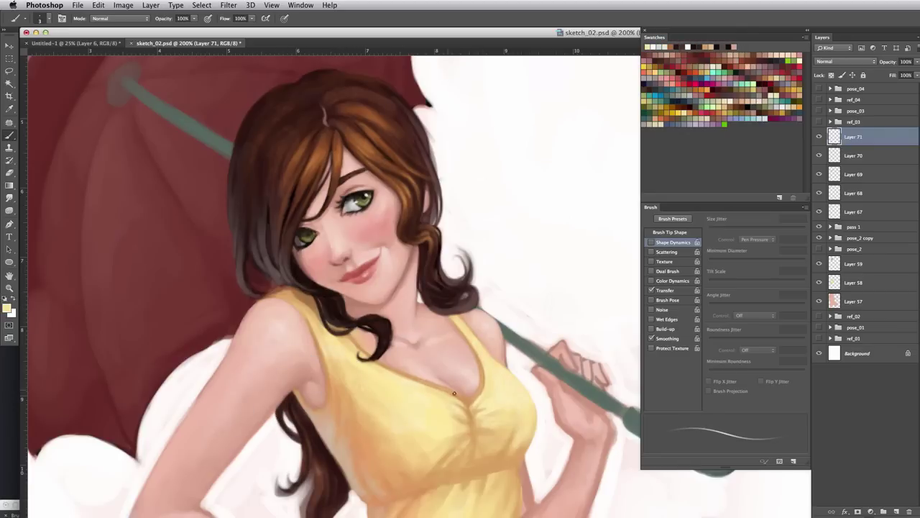
- Paint the dress's waist seam and the gathers just beneath it with sampled yellow tones
scroll(525, 467, down, 5)
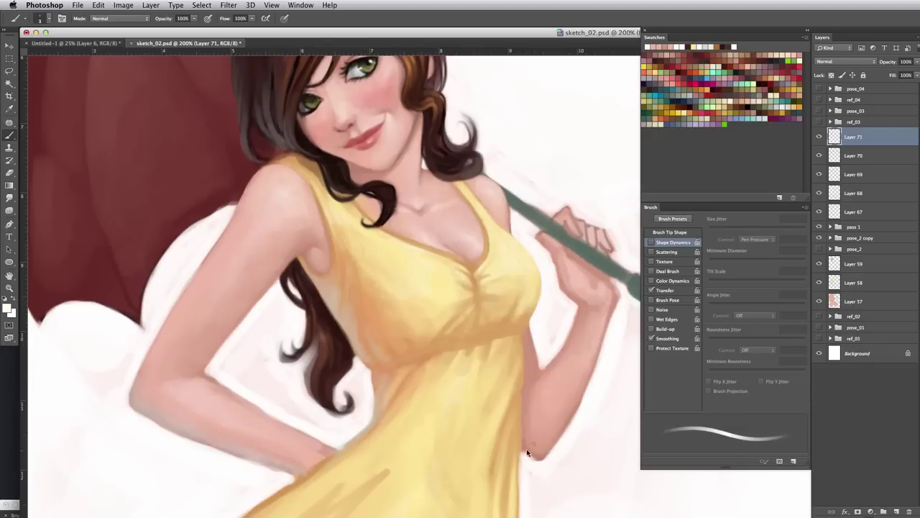
alt+click(519, 383)
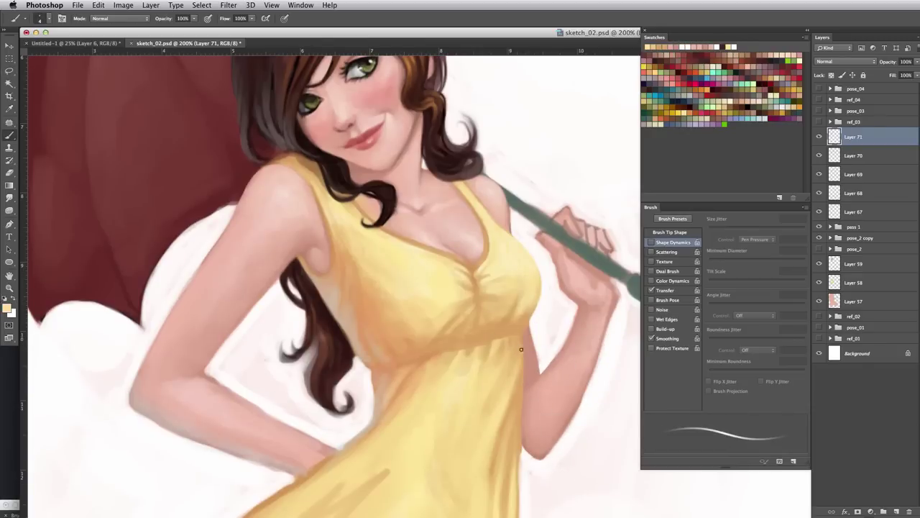
key(bracketright)
drag(512, 329, 441, 347)
drag(382, 369, 406, 364)
key(bracketright)
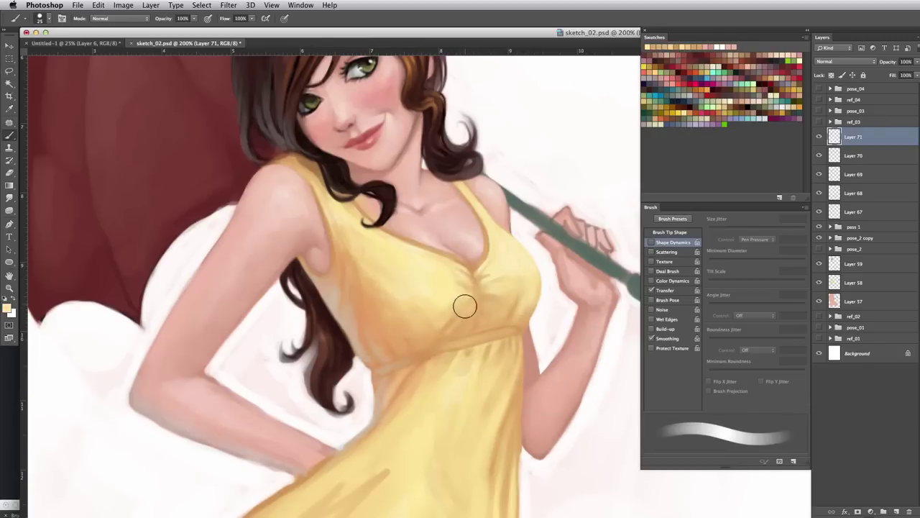
drag(467, 378, 474, 342)
key(bracketleft)
key(bracketleft)
key(bracketleft)
key(bracketleft)
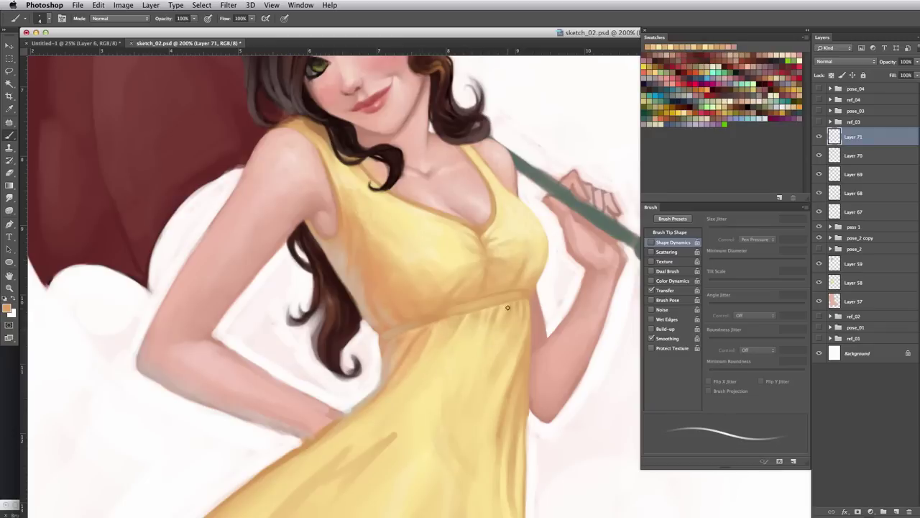
- Smooth the skirt folds below the waist seam and touch up the side of the bodice with sampled tones
key(bracketright)
key(bracketright)
scroll(324, 499, up, 3)
key(ctrl+minus)
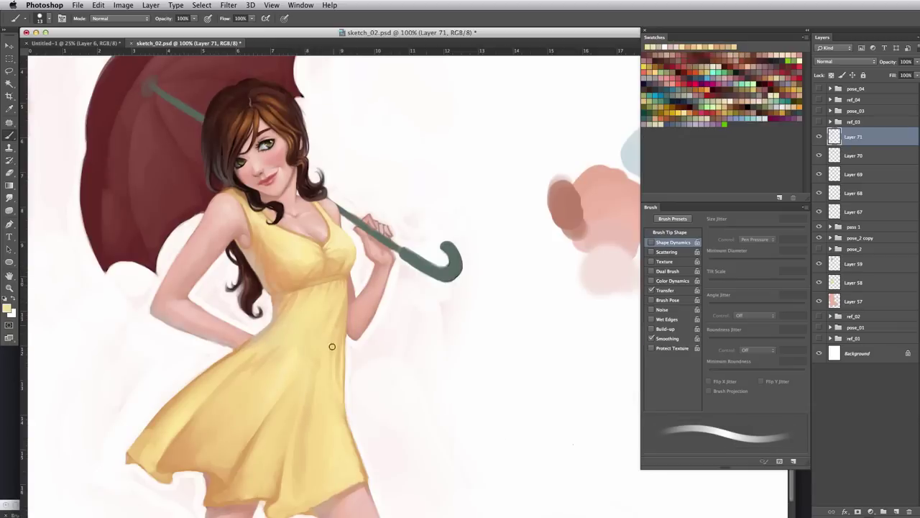
key(bracketleft)
key(bracketleft)
alt+click(264, 254)
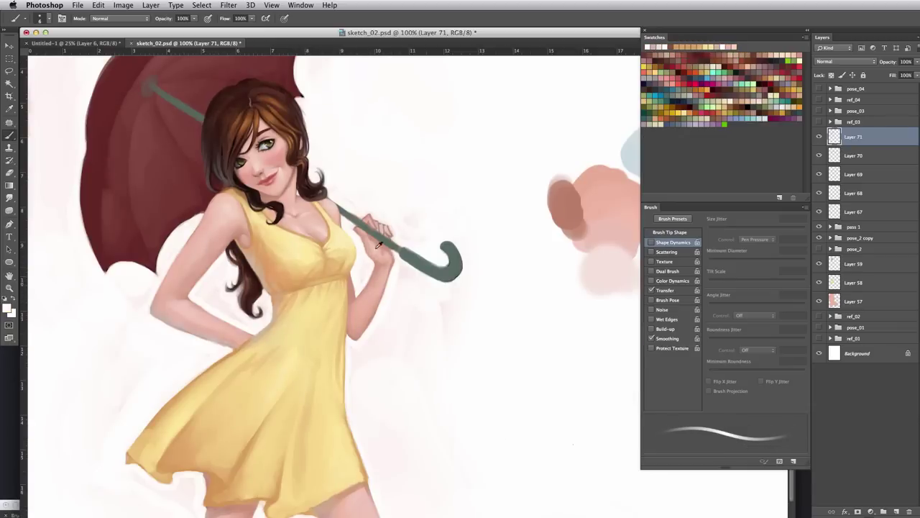
- Blend the lower skirt folds and reshape the front hem above the legs with sampled golden yellows
scroll(318, 207, down, 3)
alt+click(323, 358)
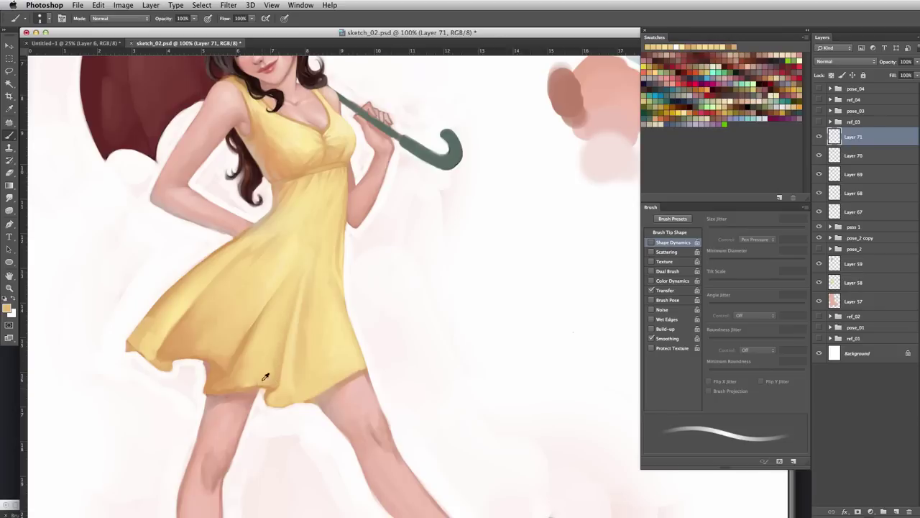
drag(265, 377, 259, 403)
alt+click(348, 378)
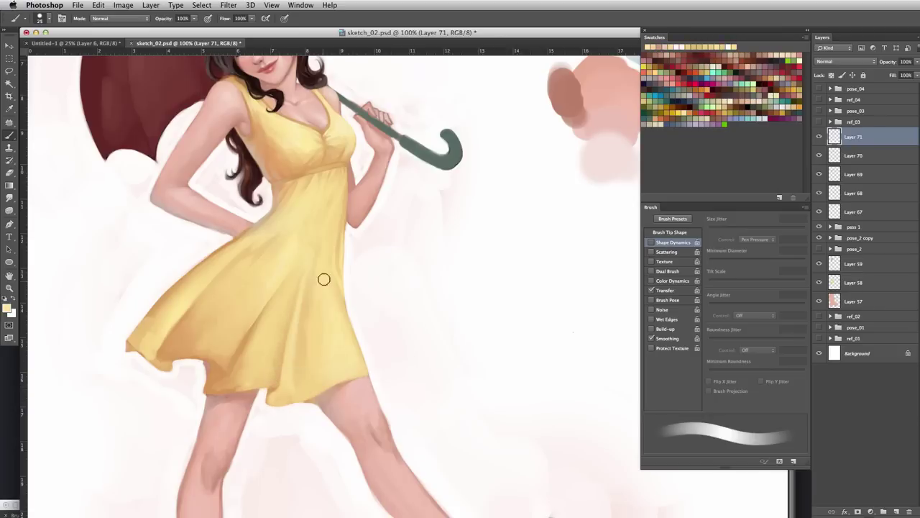
mouse_move(261, 350)
mouse_down()
mouse_move(211, 359)
mouse_move(229, 347)
mouse_up()
key(bracketright)
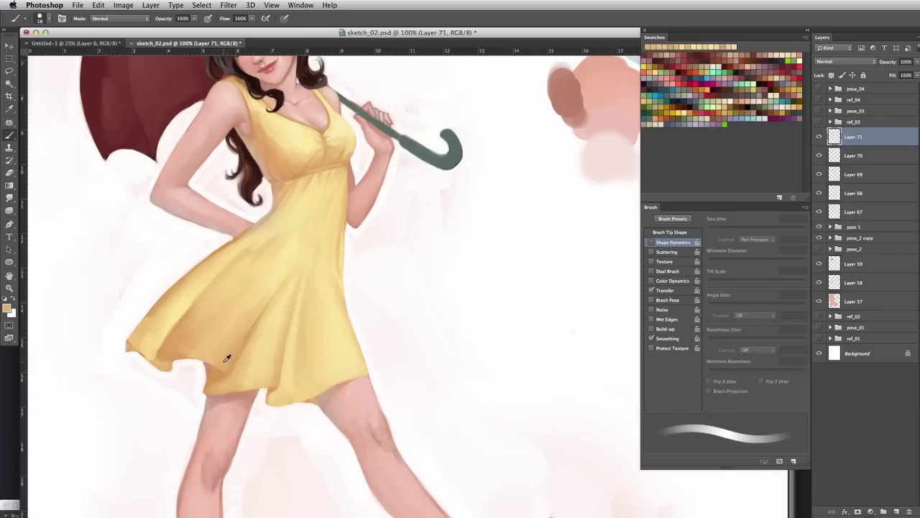
key(bracketleft)
key(bracketleft)
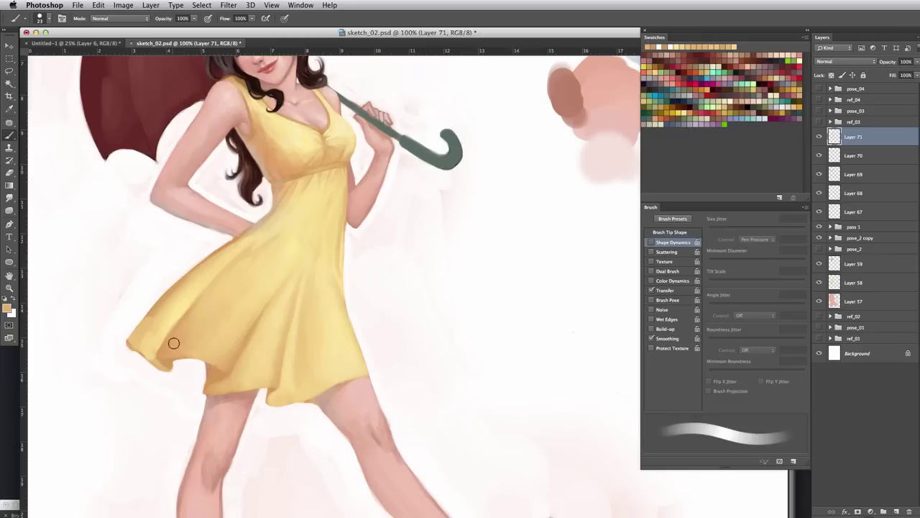
- Soften the flared corner of the skirt and paint the hem's underside on a new layer
alt+click(224, 402)
drag(164, 347, 176, 345)
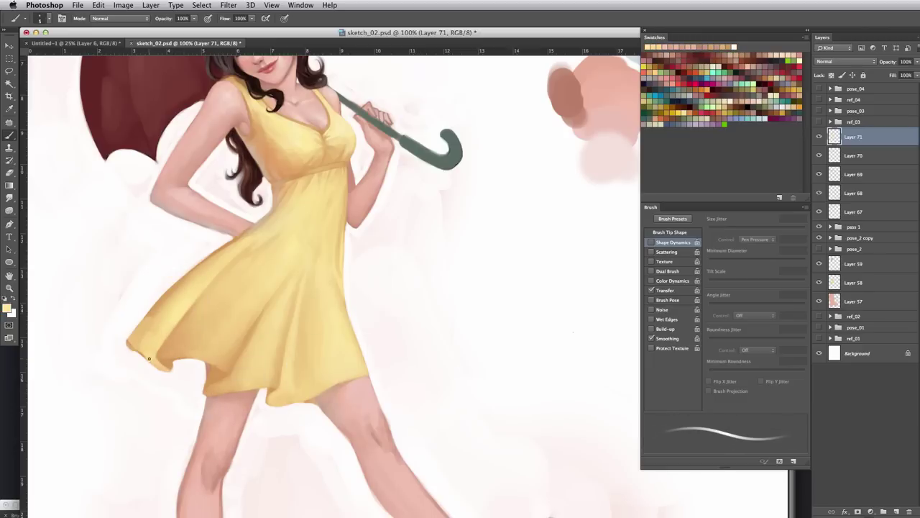
alt+click(154, 308)
key(super+shift+alt+n)
key(bracketleft)
key(bracketleft)
key(bracketleft)
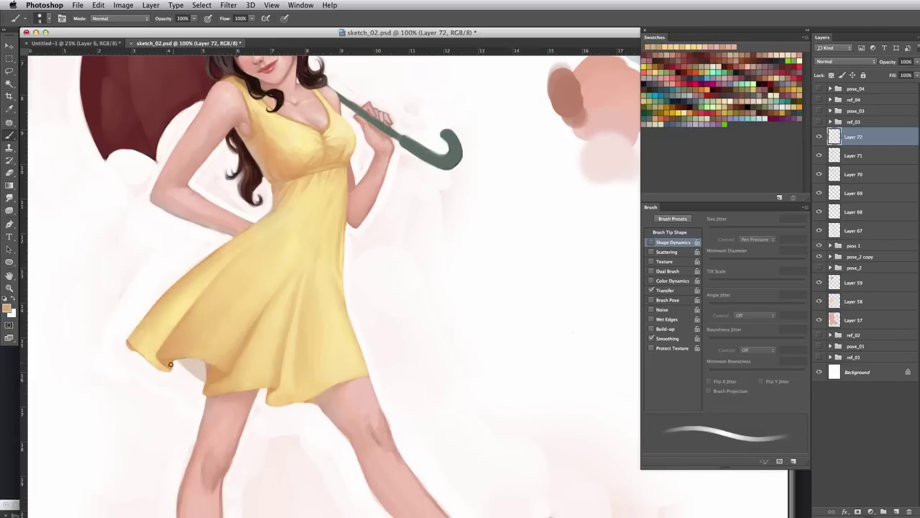
- Soften the knee shading of the kicked-out leg and smooth its shin outline down to the ankle with sampled skin tones
scroll(213, 448, down, 3)
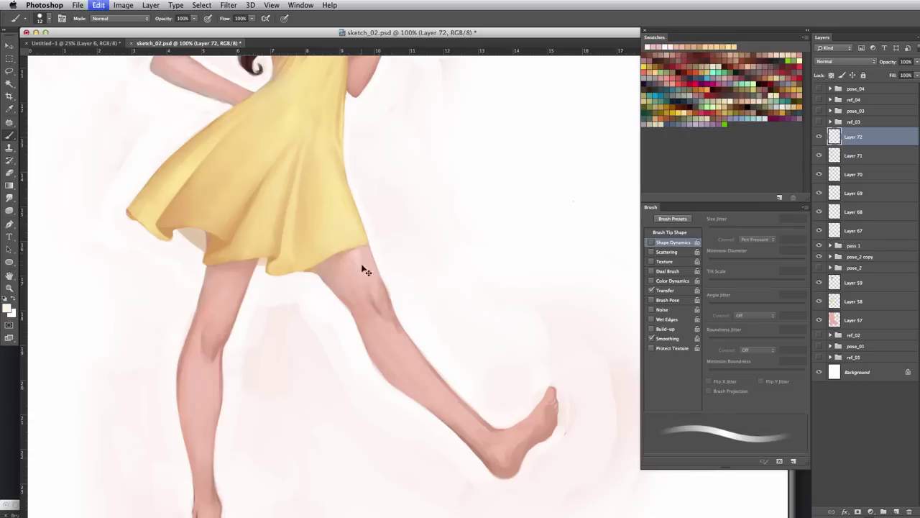
drag(391, 290, 390, 314)
key(bracketright)
key(bracketright)
key(bracketright)
alt+click(405, 337)
drag(417, 348, 497, 430)
key(bracketleft)
key(bracketleft)
key(bracketleft)
key(bracketleft)
- Soften the dark outline of the standing leg and smooth the lower calf edge of the kicked-out leg
alt+click(193, 357)
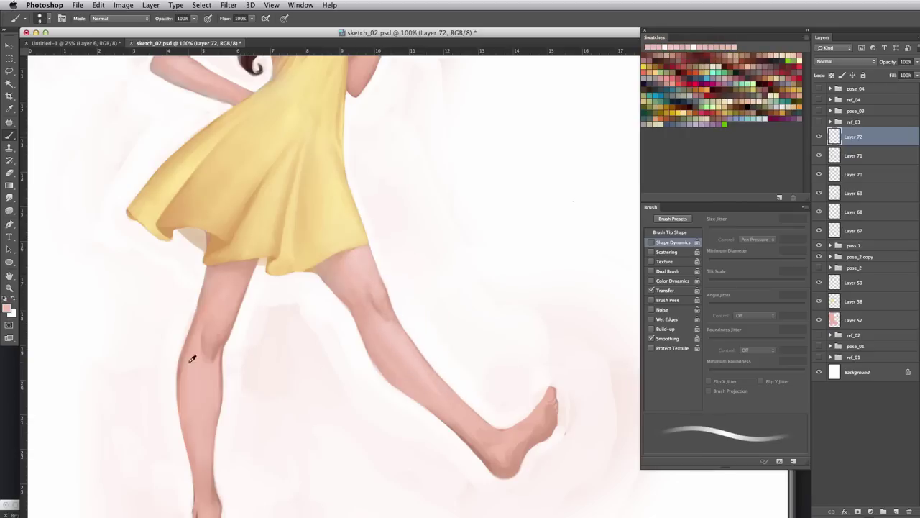
drag(194, 325, 180, 400)
key(bracketleft)
key(bracketleft)
key(bracketleft)
alt+click(351, 259)
key(bracketright)
key(bracketright)
key(bracketright)
key(bracketright)
key(bracketright)
drag(452, 430, 491, 468)
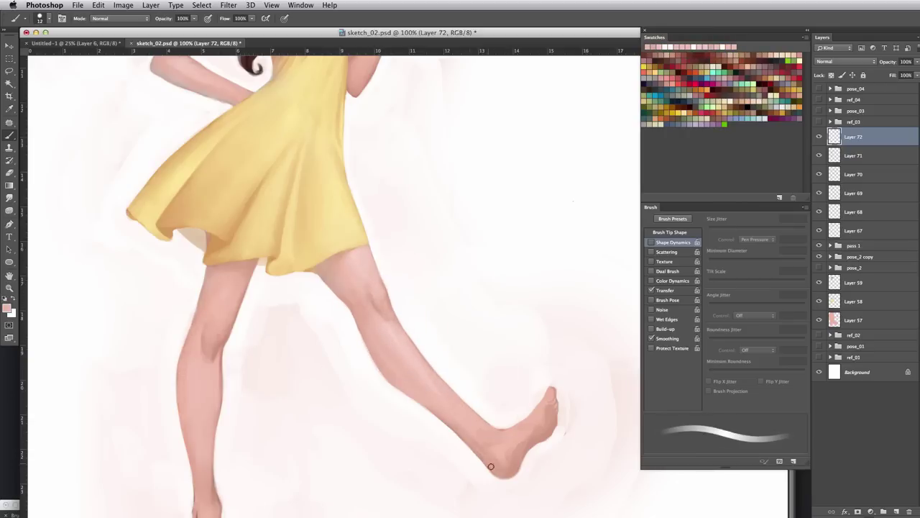
- Blend the shading of the raised foot from ankle to toes and add light highlights to both legs
key(bracketleft)
key(bracketleft)
key(bracketleft)
key(bracketleft)
drag(536, 406, 501, 429)
key(bracketright)
key(bracketright)
key(bracketright)
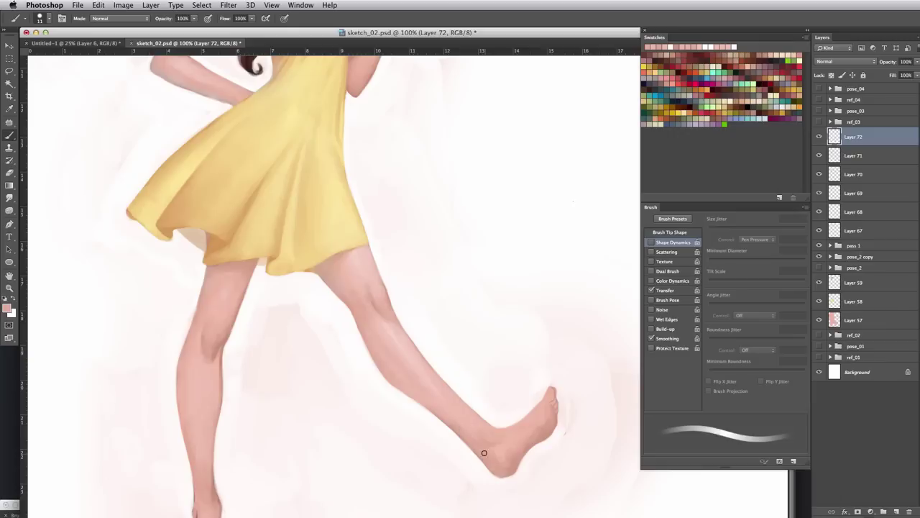
mouse_move(518, 447)
mouse_down()
mouse_move(513, 438)
mouse_move(557, 392)
mouse_up()
alt+click(557, 392)
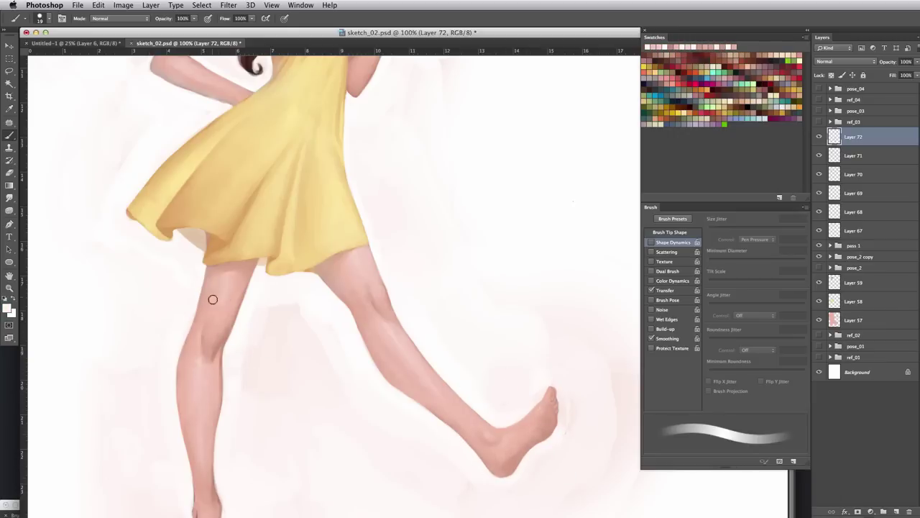
scroll(202, 338, down, 3)
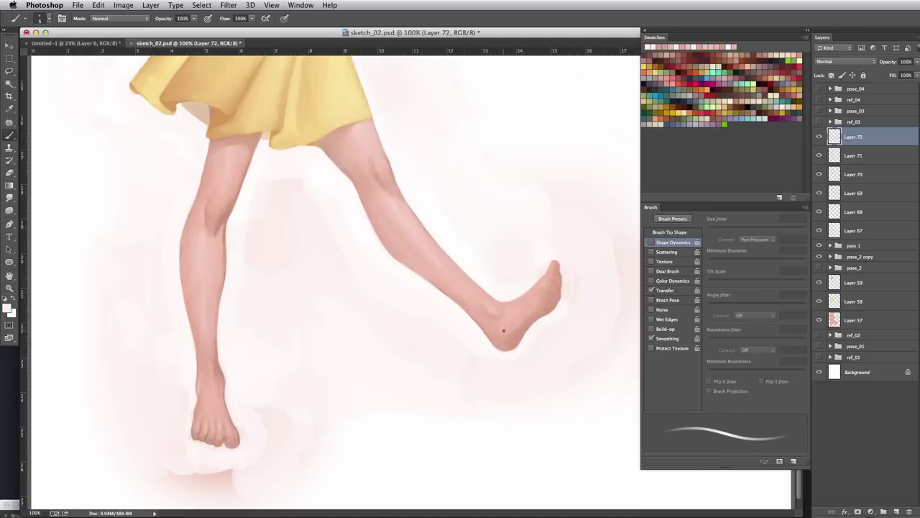
scroll(361, 243, up, 10)
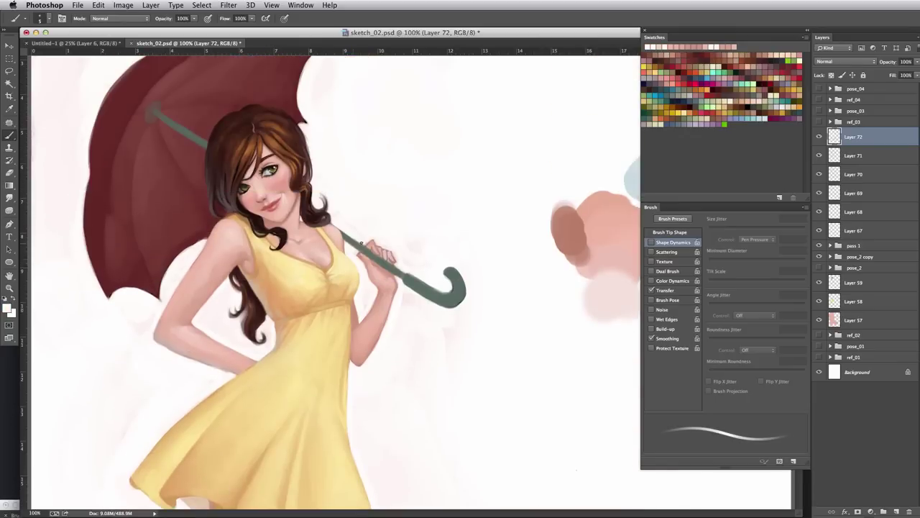
- Refine the edge of the hand on the umbrella and shade the shaft up to the canopy hub with sampled green
alt+click(387, 257)
drag(389, 253, 371, 244)
alt+click(462, 298)
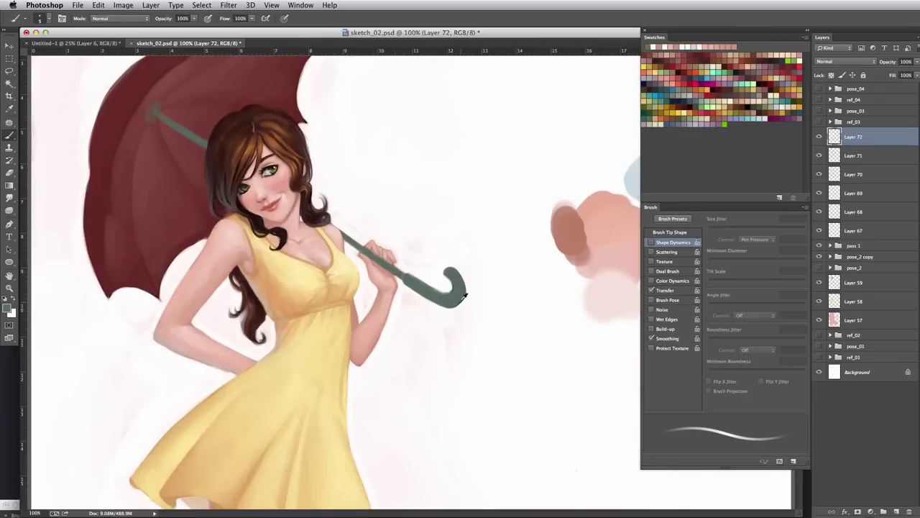
drag(404, 278, 346, 237)
drag(206, 147, 156, 113)
- Brush muted gray-red reflected light over the umbrella canopy's lower outer panel with a larger brush
key(bracketright)
key(bracketright)
key(bracketright)
key(bracketright)
key(bracketright)
key(bracketright)
key(bracketright)
key(bracketright)
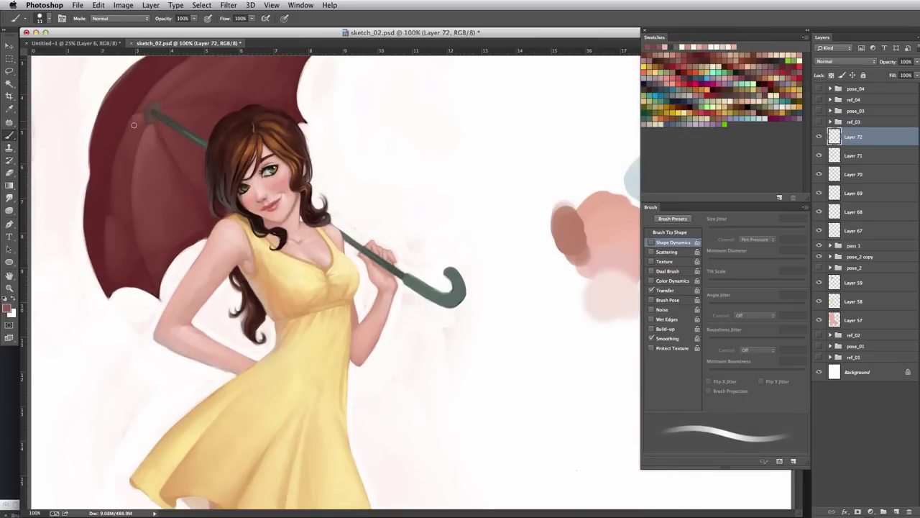
scroll(288, 252, up, 5)
mouse_move(108, 392)
mouse_down()
mouse_move(90, 335)
mouse_move(105, 314)
mouse_move(108, 219)
mouse_up()
key(bracketleft)
key(bracketleft)
drag(87, 295, 105, 388)
- Extend the grayish light up the canopy's outer panel and clean its outer rim with sampled background and canopy colors
key(bracketright)
key(bracketright)
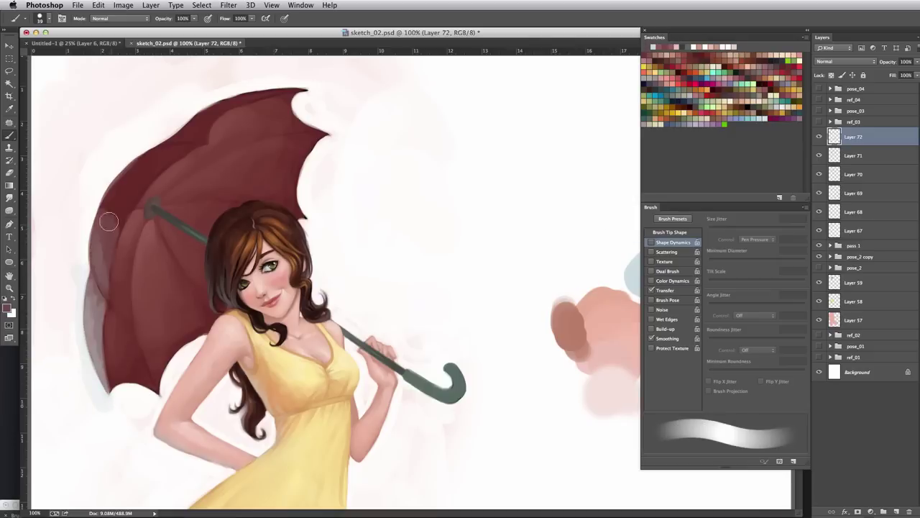
drag(109, 222, 119, 270)
key(bracketleft)
key(bracketleft)
alt+click(36, 166)
drag(84, 302, 94, 377)
alt+click(147, 193)
drag(130, 204, 167, 182)
drag(160, 143, 187, 122)
- Paint a small dark tip protruding from the outside of the umbrella canopy with a fine brush
key(bracketleft)
key(bracketleft)
key(bracketleft)
key(bracketleft)
key(bracketleft)
key(bracketleft)
key(bracketleft)
key(bracketleft)
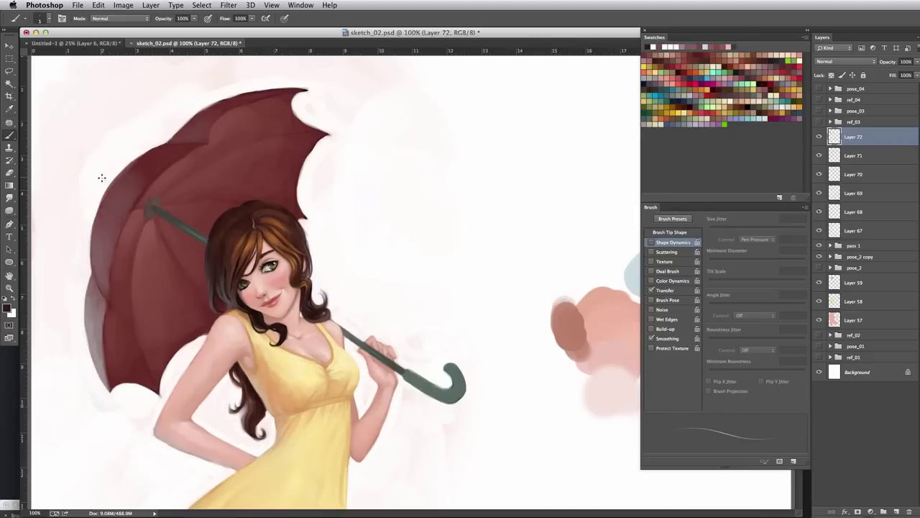
drag(101, 175, 109, 182)
alt+click(94, 173)
- Stamp all visible layers onto a new layer and reshape the hair beside the face with Liquify
key(super+minus)
key(super+minus)
key(super+alt+shift+e)
key(super+shift+x)
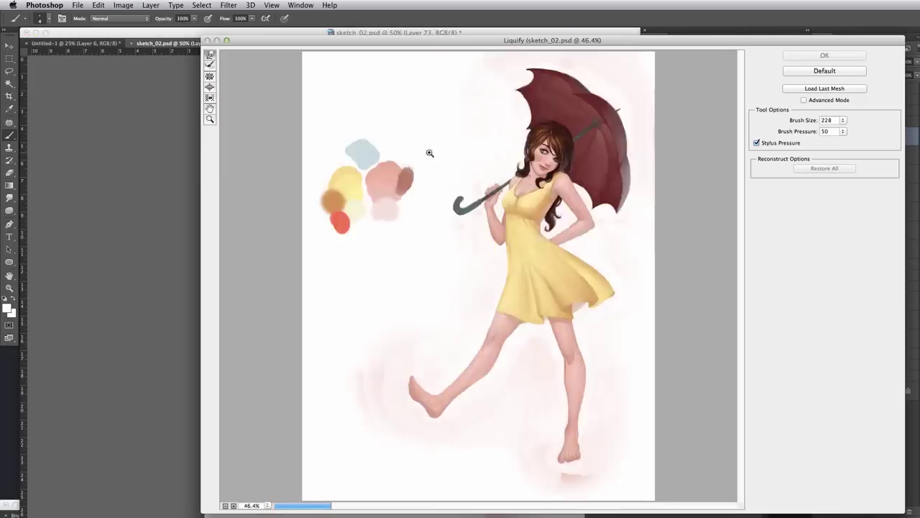
alt+scroll(554, 187, up, 5)
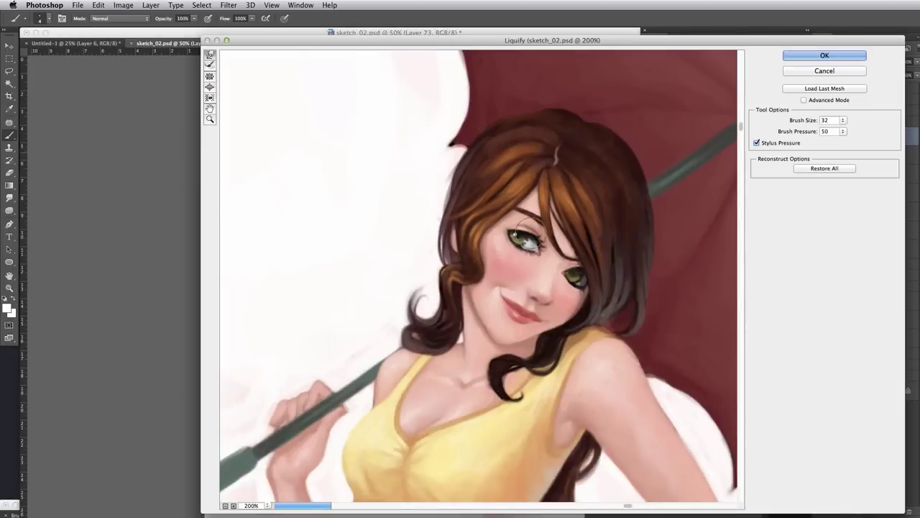
drag(607, 264, 575, 288)
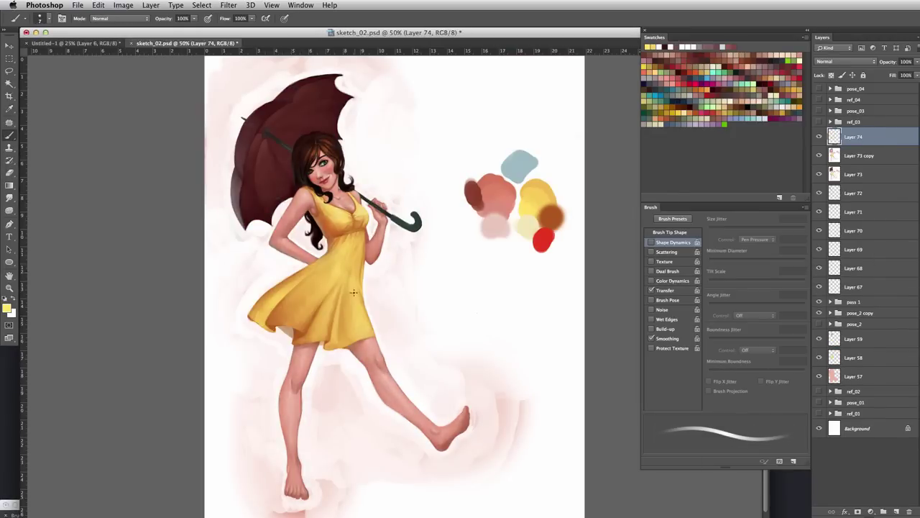
- Deepen and brighten the folds of the dress skirt with sampled yellow and orange tones
ctrl+alt+drag(354, 273, 359, 266)
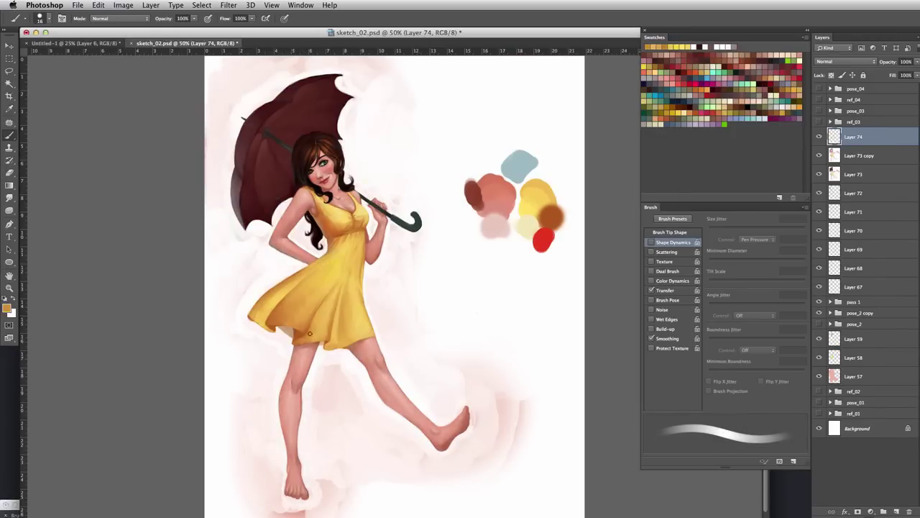
alt+click(307, 295)
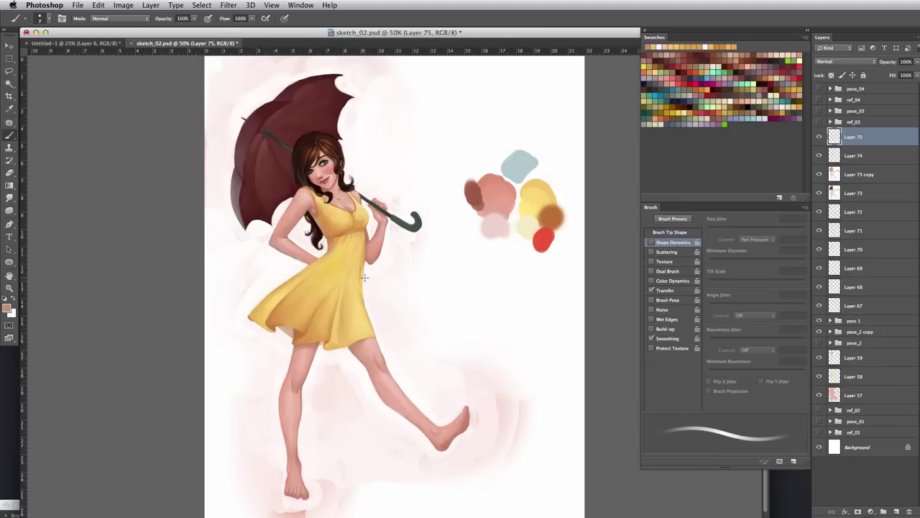
- Flip the canvas horizontally and paint pale gray-blue light along the outer edges of the umbrella canopy
key(h)
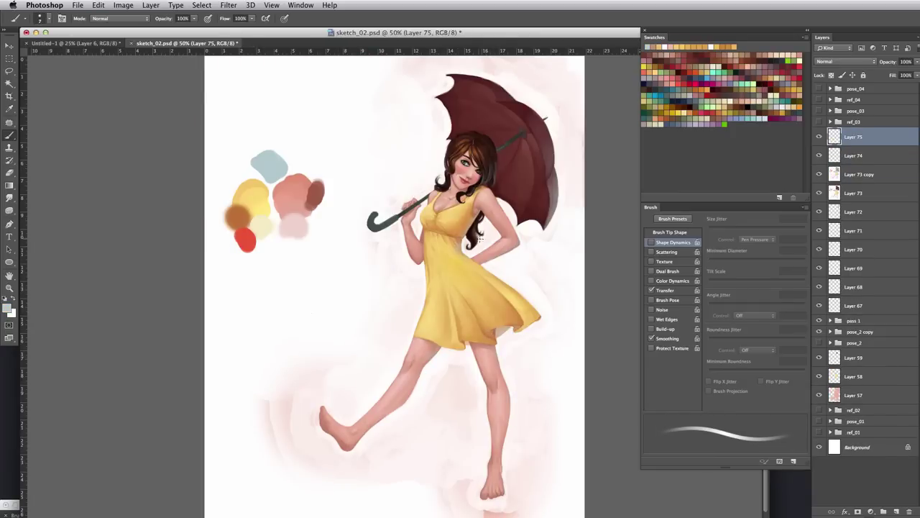
scroll(509, 136, up, 1)
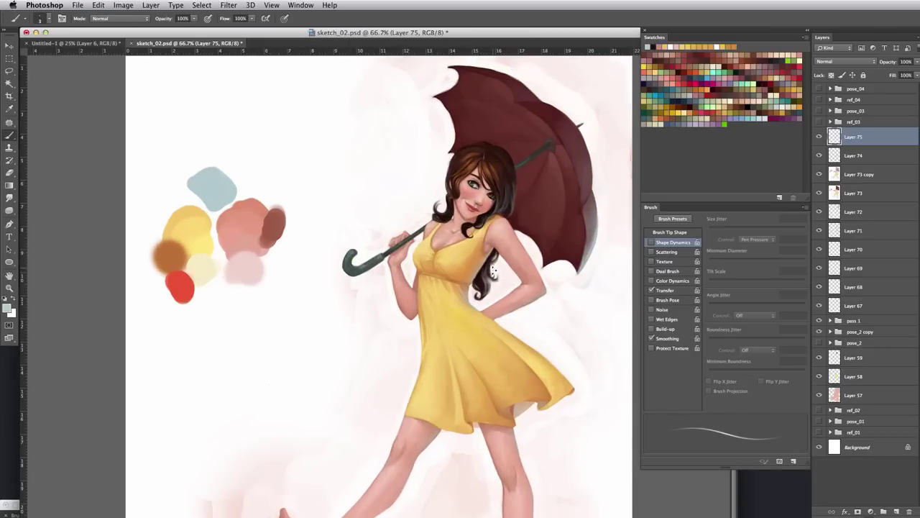
key(bracketright)
key(bracketright)
key(bracketright)
key(bracketright)
key(bracketright)
scroll(580, 113, down, 2)
scroll(568, 136, up, 2)
key(bracketleft)
key(bracketleft)
key(bracketleft)
key(bracketleft)
key(bracketleft)
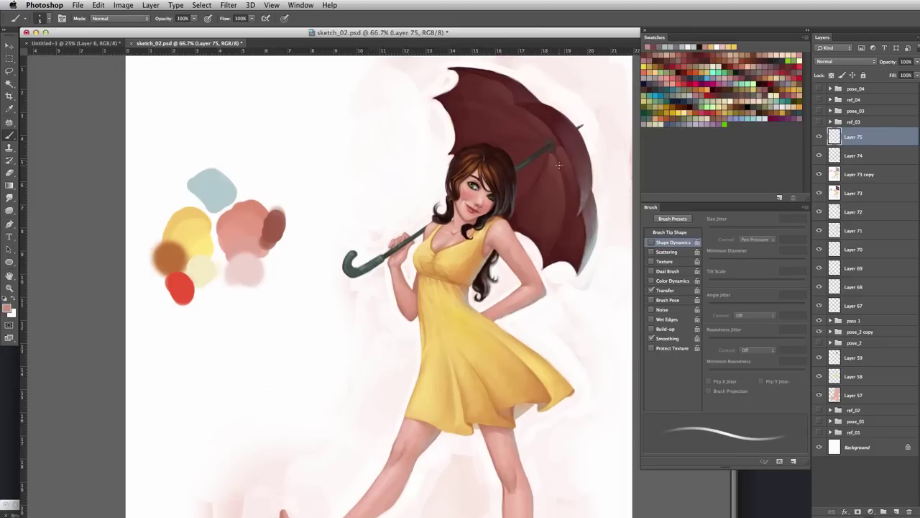
- Lighten the canopy ribs around the umbrella hub with a larger brush in muted red
key(bracketright)
key(bracketright)
key(bracketright)
key(bracketright)
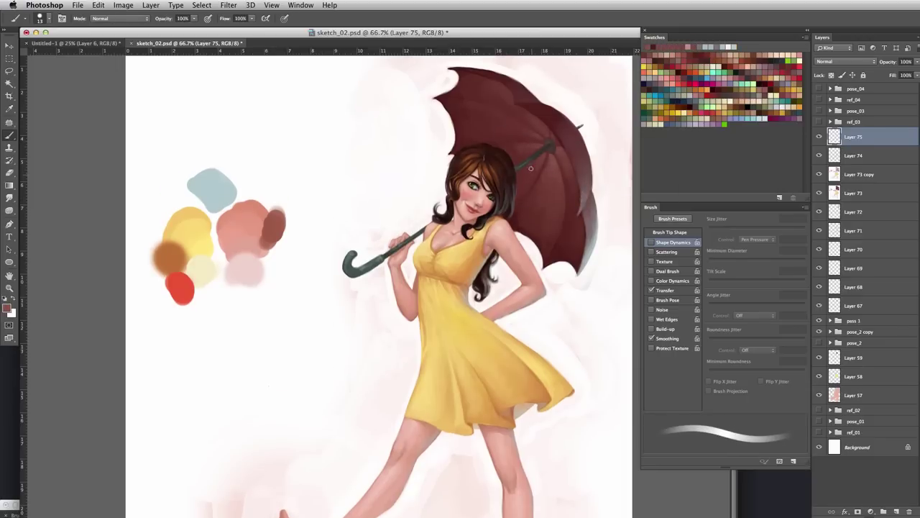